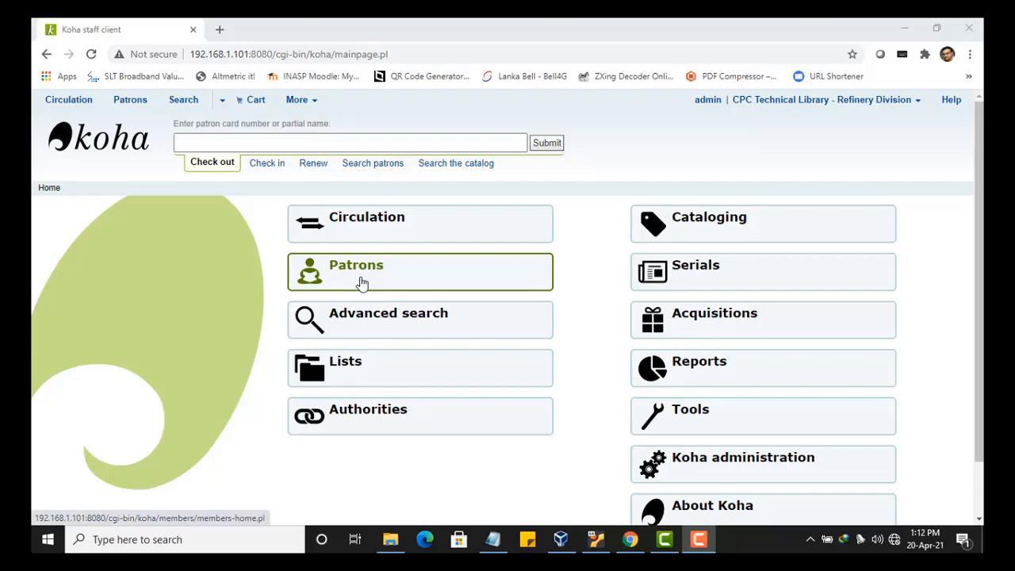
- Go to the Patrons module from the staff home page
{"action": "left_click", "coordinate": [361, 283]}
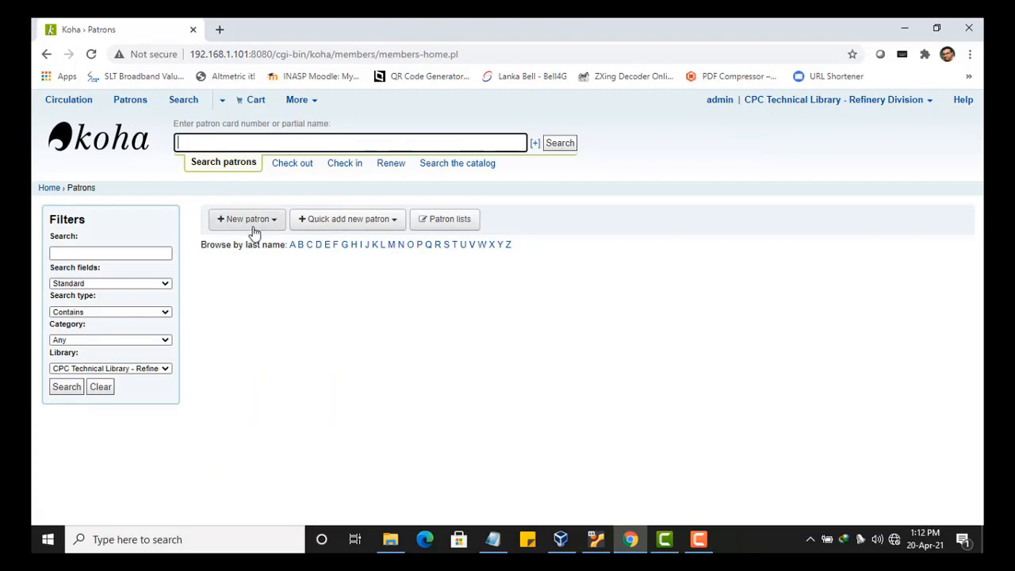
- Start a new patron record in the Executive Staff category
{"action": "left_click", "coordinate": [268, 225]}
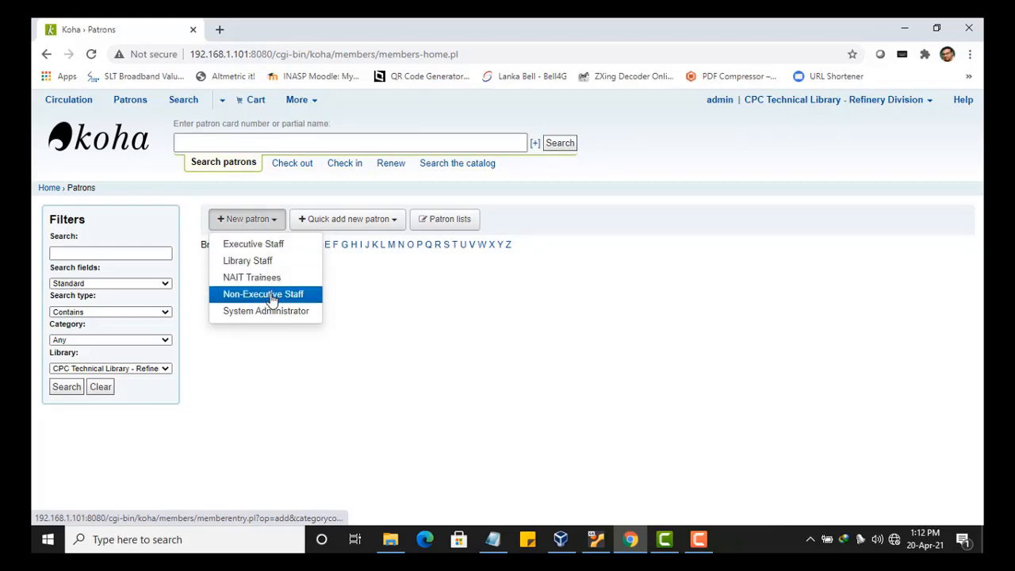
{"action": "left_click", "coordinate": [264, 249]}
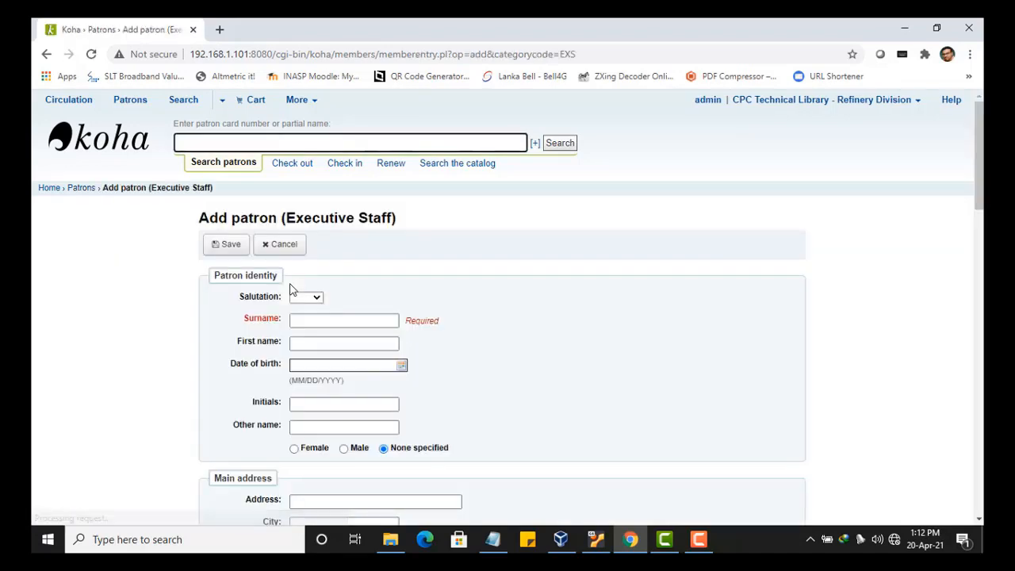
- Set the patron's salutation to Mr
{"action": "scroll", "coordinate": [595, 330], "scroll_direction": "down", "scroll_amount": 1}
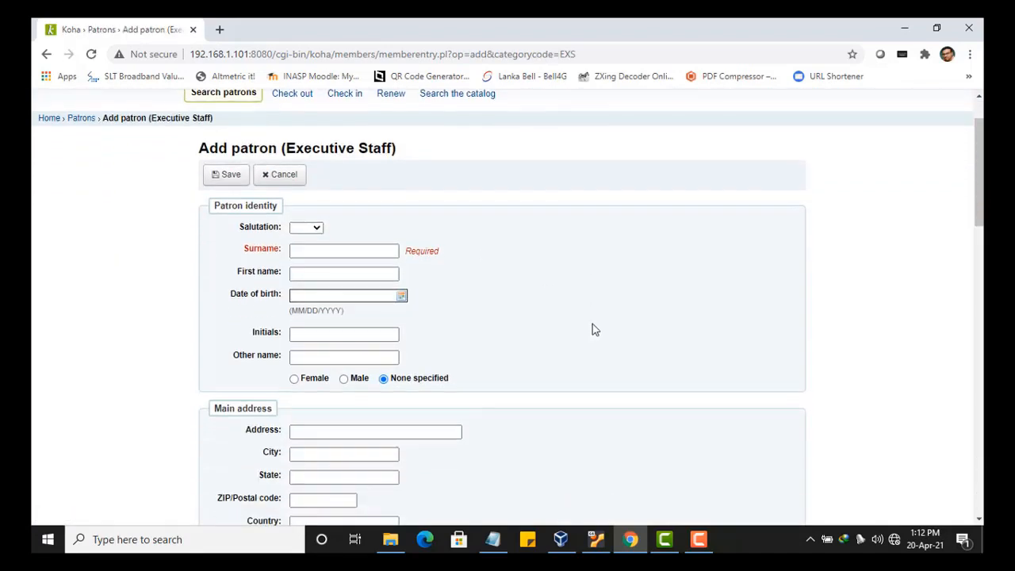
{"action": "scroll", "coordinate": [595, 330], "scroll_direction": "down", "scroll_amount": 1}
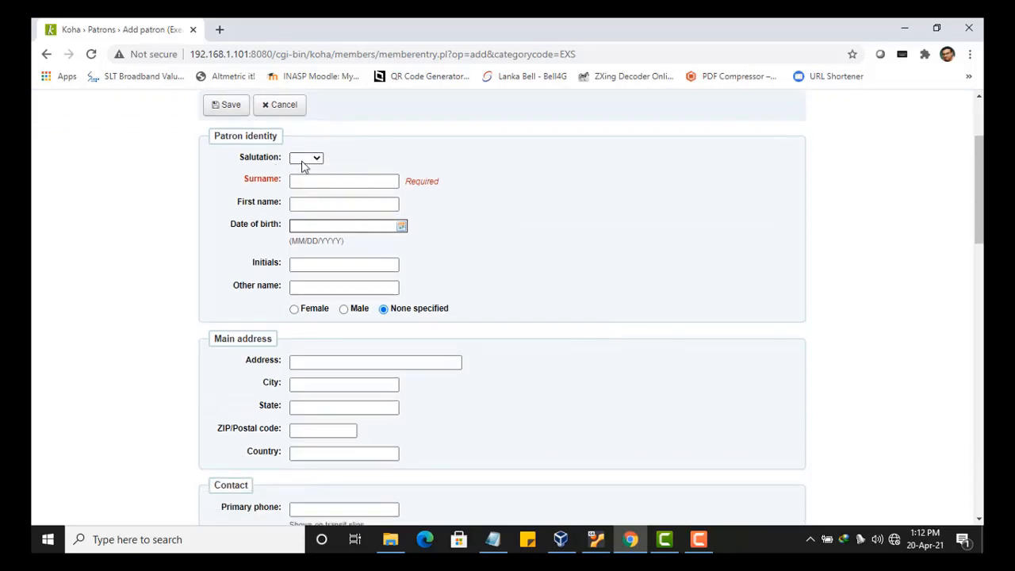
{"action": "left_click", "coordinate": [303, 161]}
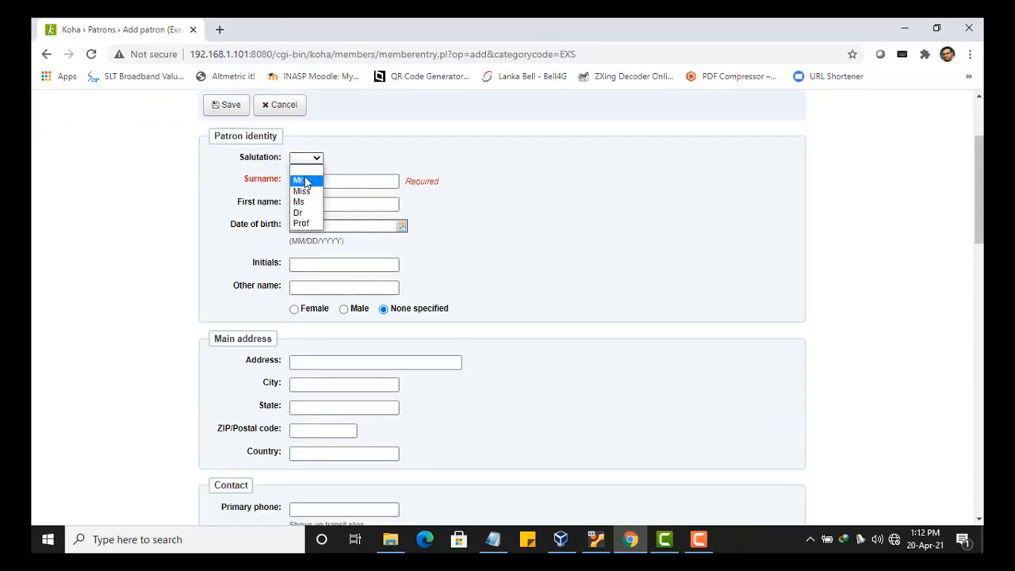
{"action": "left_click", "coordinate": [308, 180]}
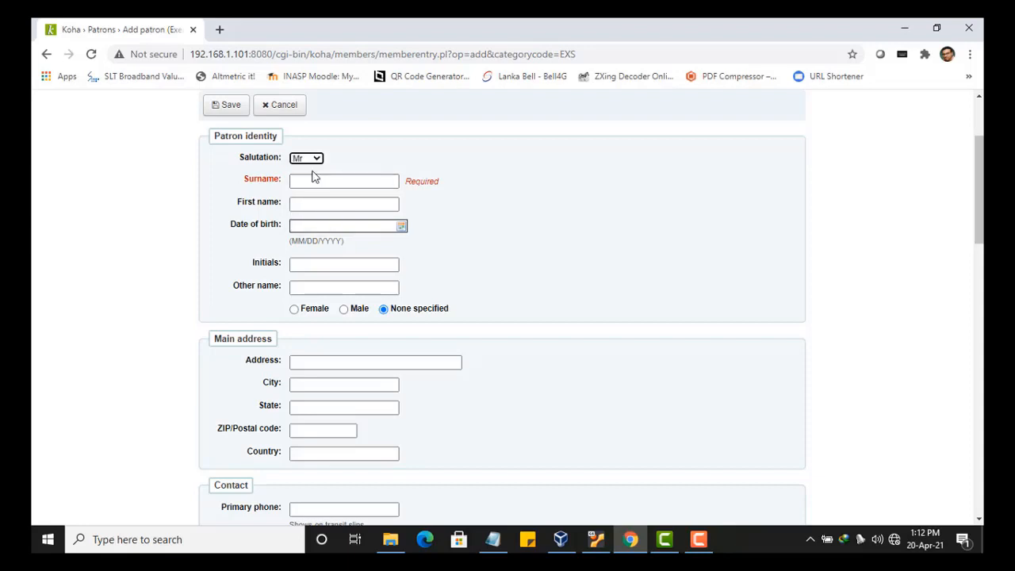
- Enter the patron's surname, replacing a wrongly autofilled value, and the first name
{"action": "left_click", "coordinate": [318, 181]}
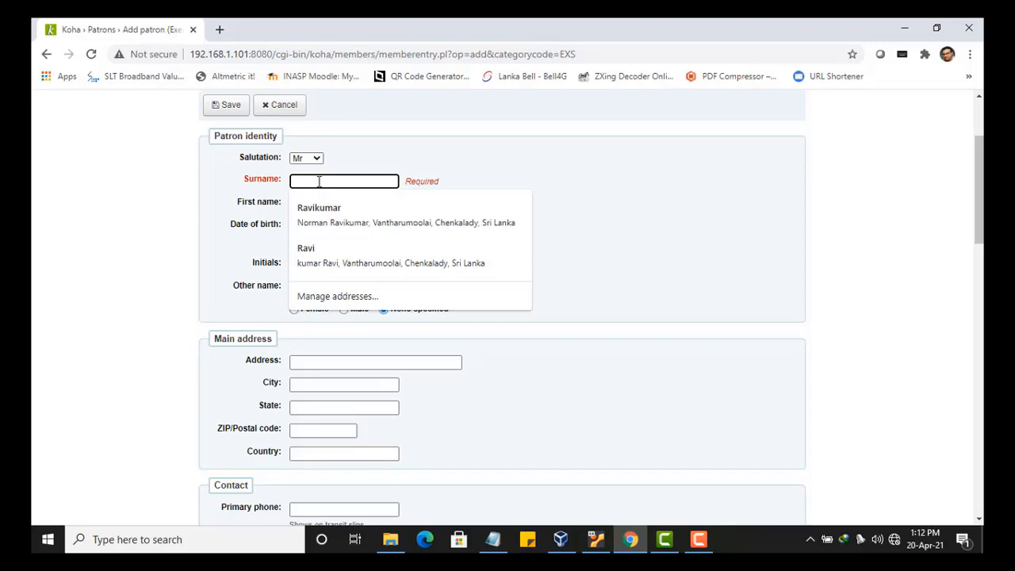
{"action": "left_click", "coordinate": [306, 249]}
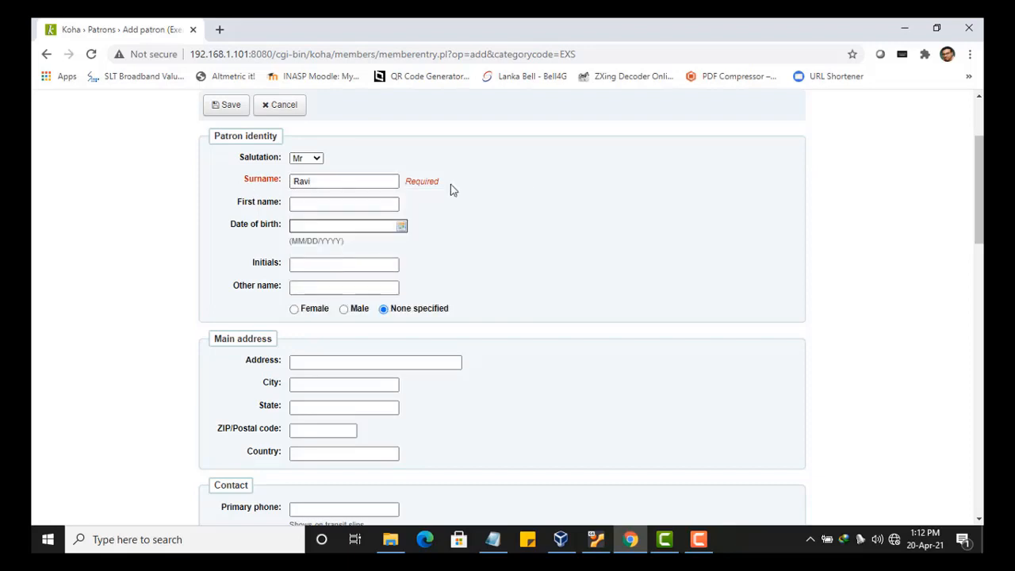
{"action": "left_click", "coordinate": [330, 188]}
{"action": "left_click_drag", "start_coordinate": [326, 183], "coordinate": [288, 182]}
{"action": "key", "text": "BackSpace"}
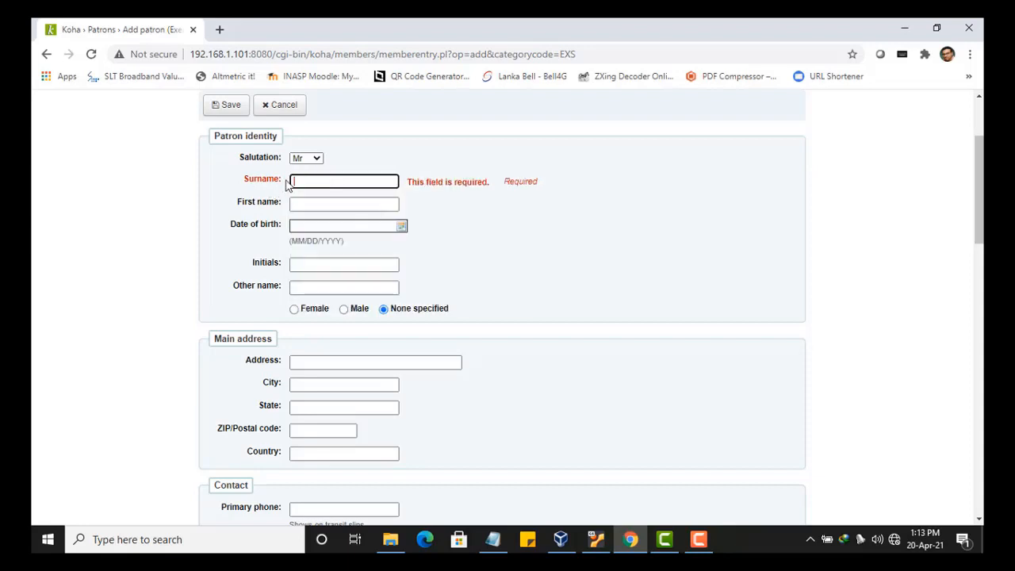
{"action": "type", "text": "Rav"}
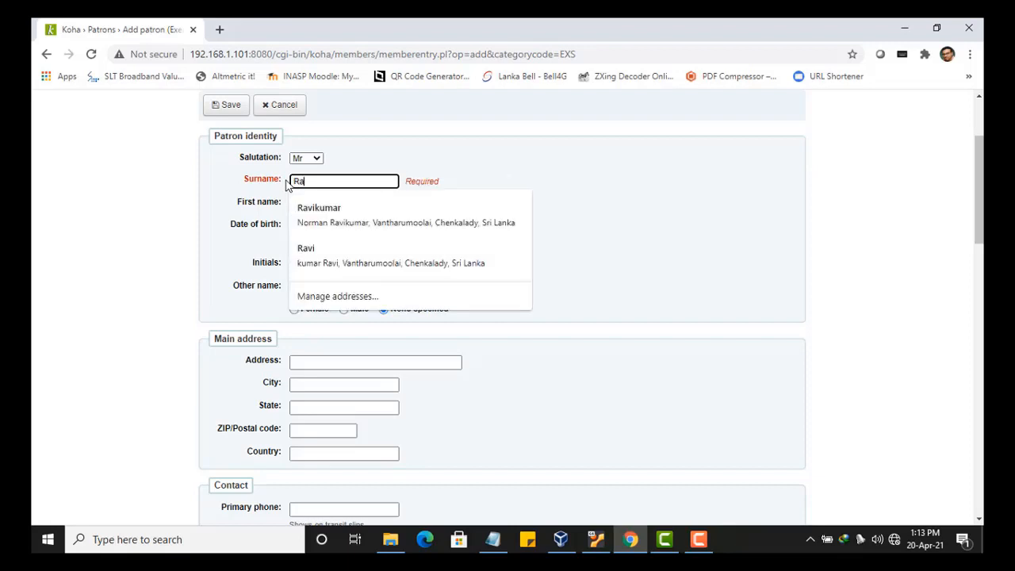
{"action": "key", "text": "BackSpace"}
{"action": "key", "text": "BackSpace"}
{"action": "key", "text": "BackSpace"}
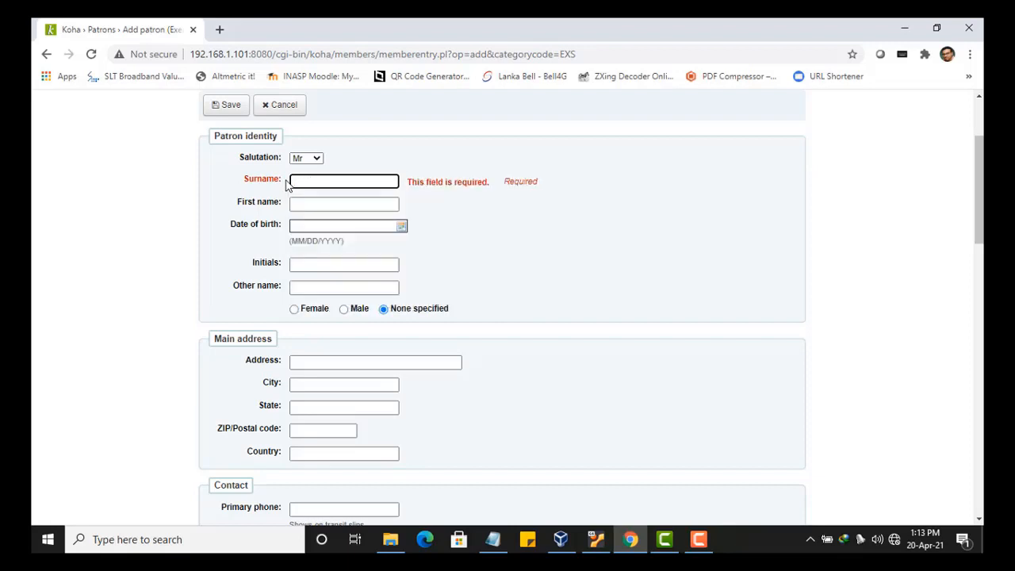
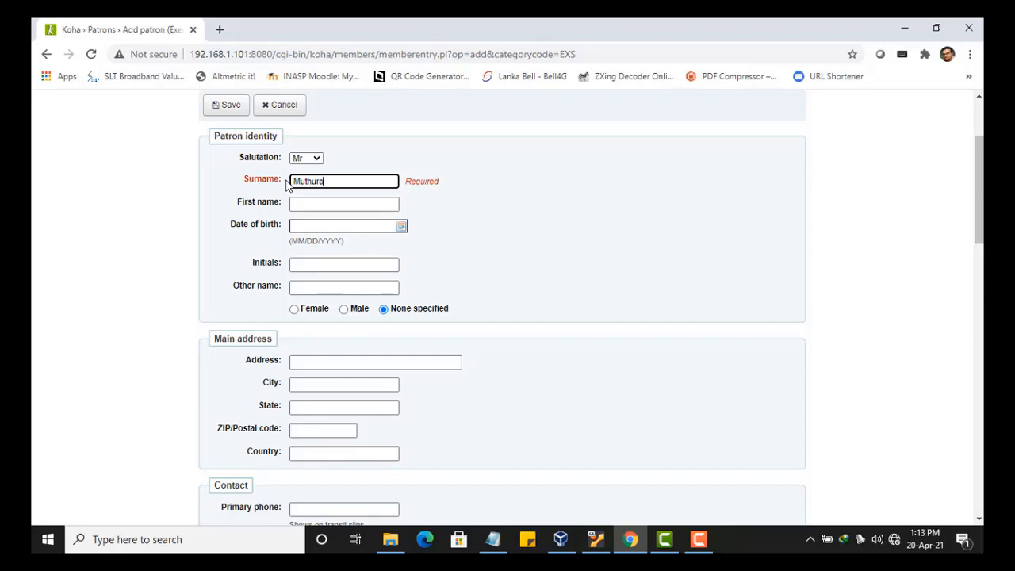
{"action": "left_click", "coordinate": [295, 204]}
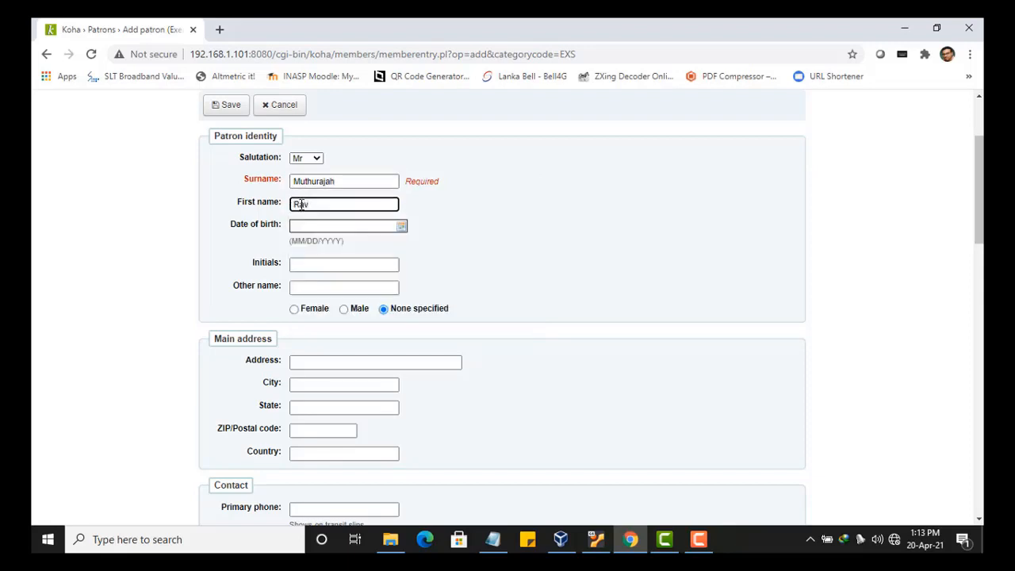
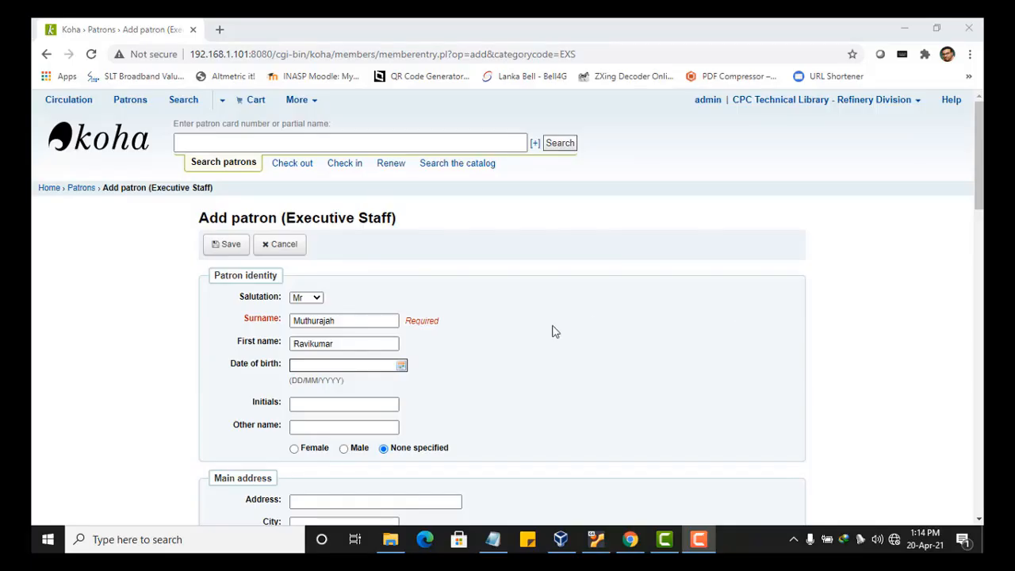
{"action": "left_click", "coordinate": [326, 368]}
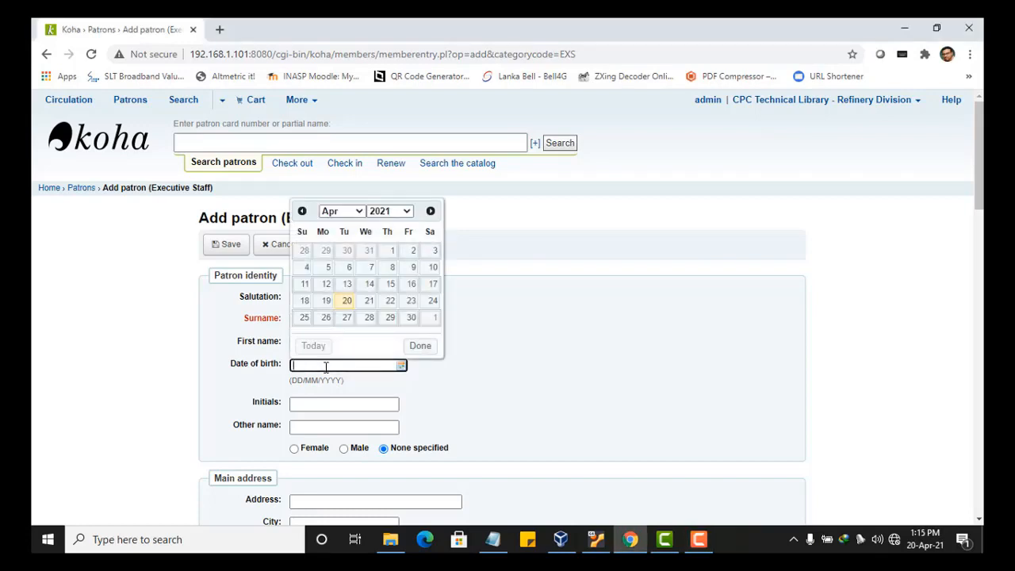
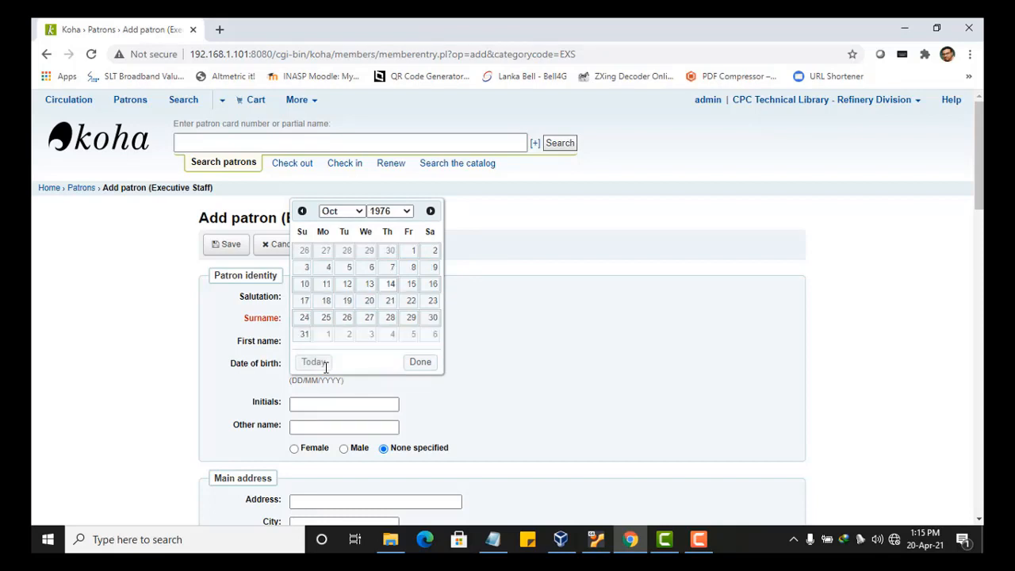
{"action": "left_click", "coordinate": [492, 409]}
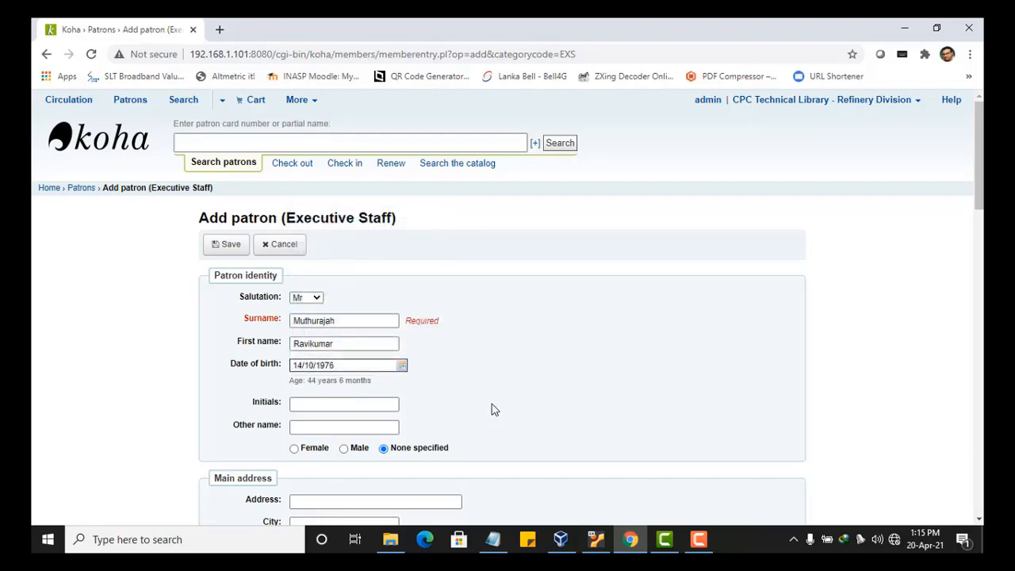
{"action": "left_click", "coordinate": [402, 365]}
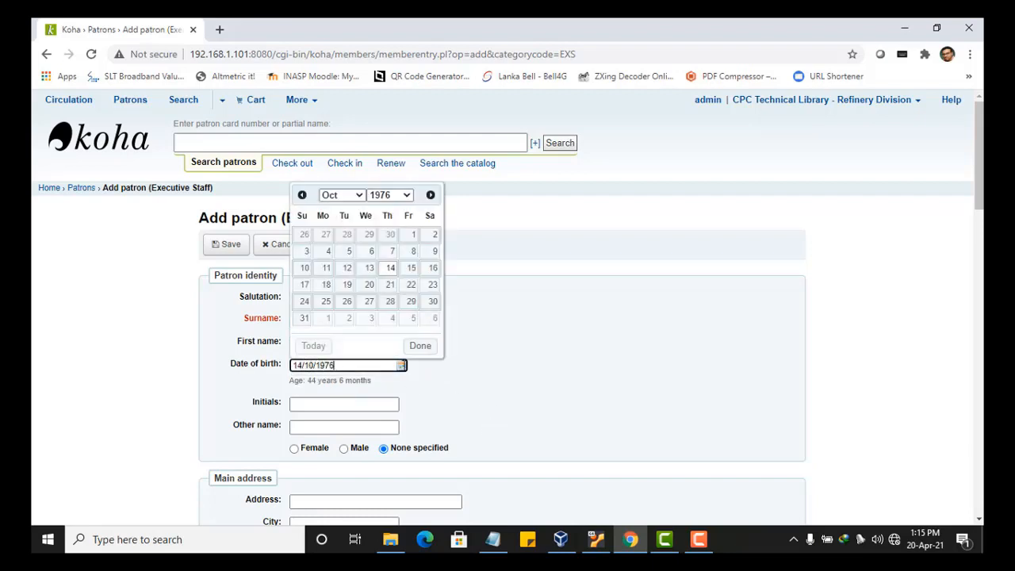
{"action": "left_click", "coordinate": [300, 196]}
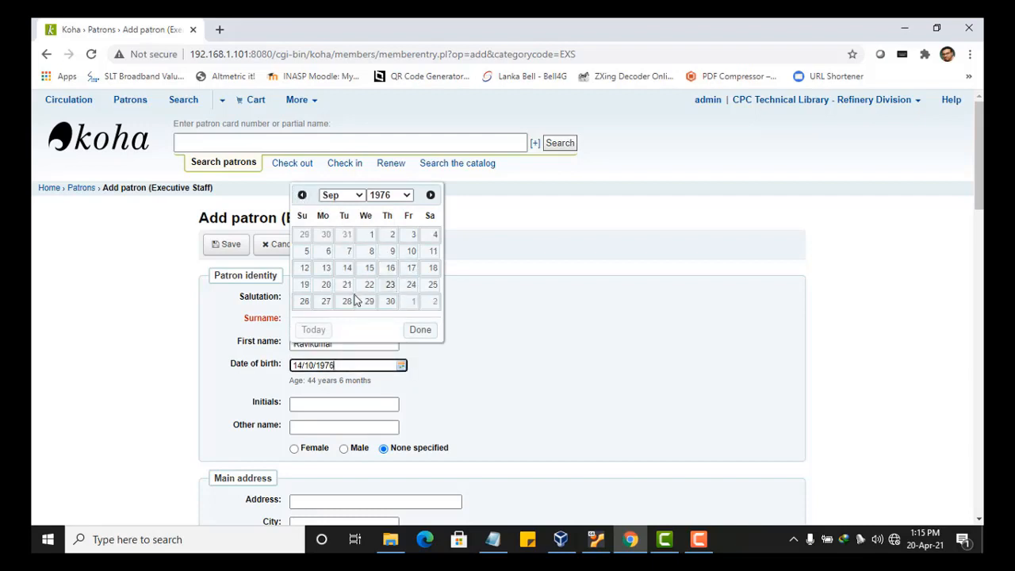
{"action": "left_click", "coordinate": [302, 196]}
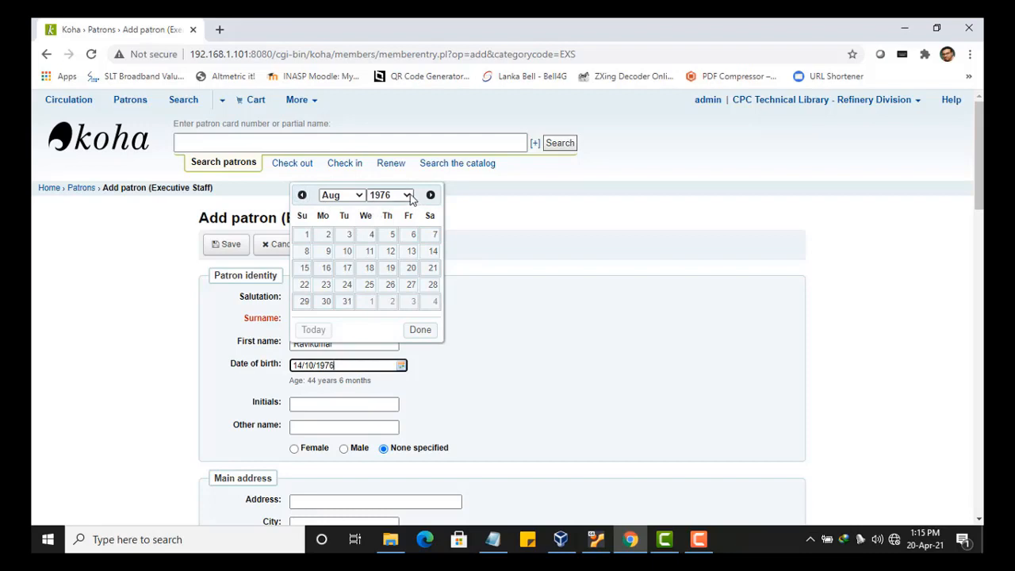
{"action": "left_click", "coordinate": [410, 198]}
{"action": "left_click", "coordinate": [410, 199]}
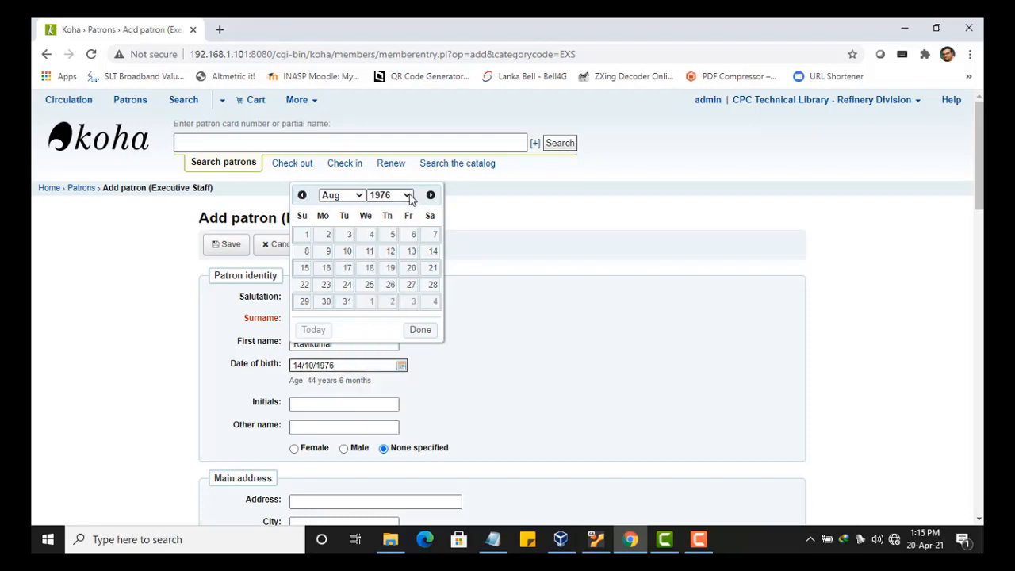
{"action": "left_click", "coordinate": [410, 269]}
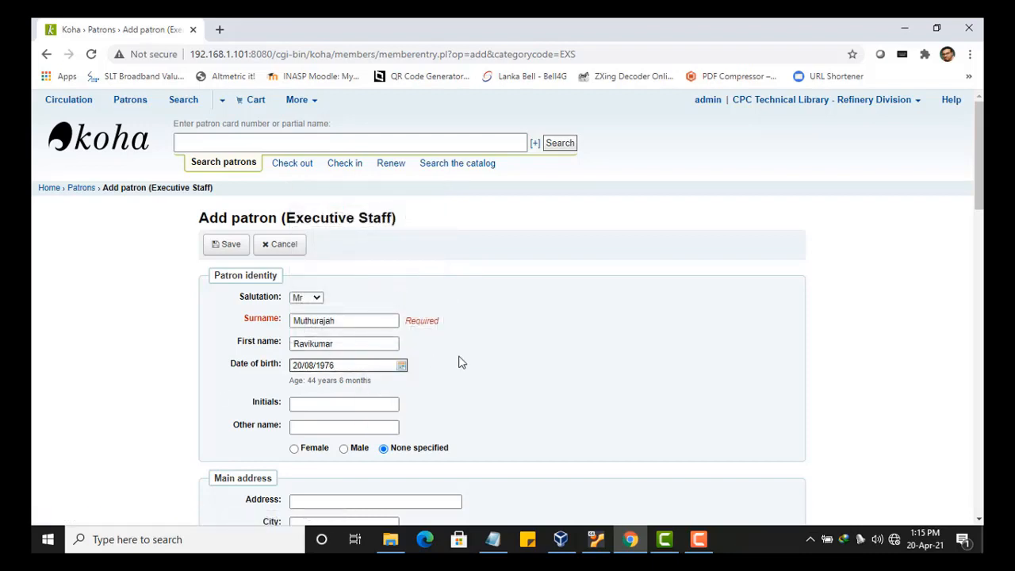
{"action": "scroll", "coordinate": [458, 359], "scroll_direction": "down", "scroll_amount": 3}
- Enter the patron's initials and set the gender to male
{"action": "left_click", "coordinate": [333, 198]}
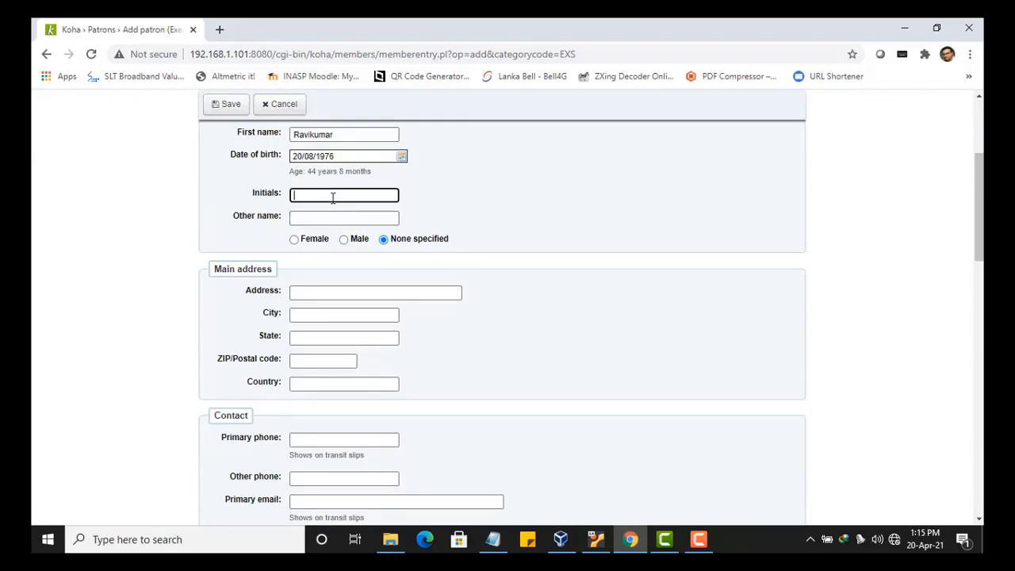
{"action": "type", "text": "M. N"}
{"action": "scroll", "coordinate": [331, 198], "scroll_direction": "down", "scroll_amount": 1}
{"action": "left_click", "coordinate": [344, 169]}
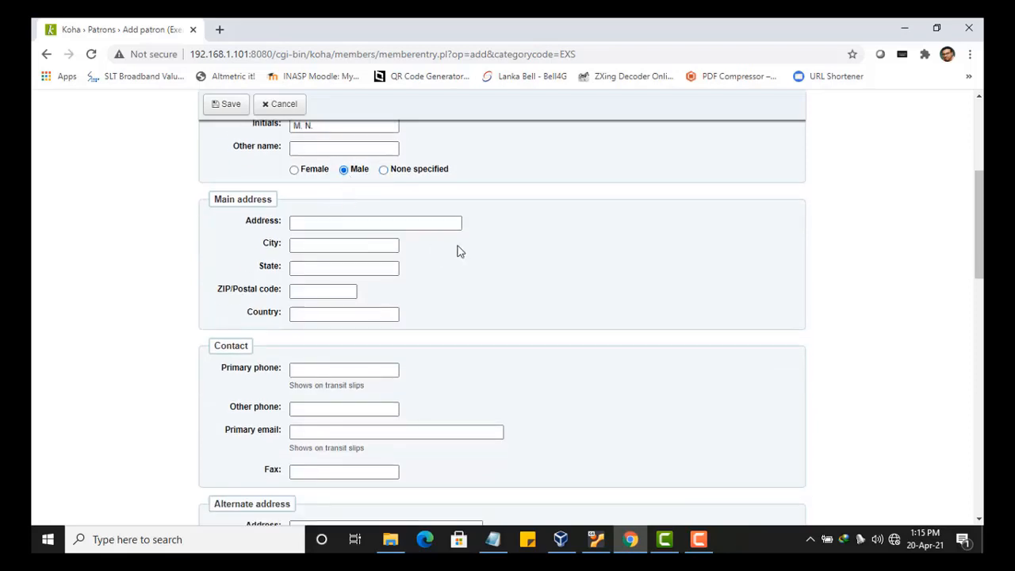
- Fill the main address from a saved suggestion and change State to Eastern
{"action": "scroll", "coordinate": [462, 251], "scroll_direction": "down", "scroll_amount": 1}
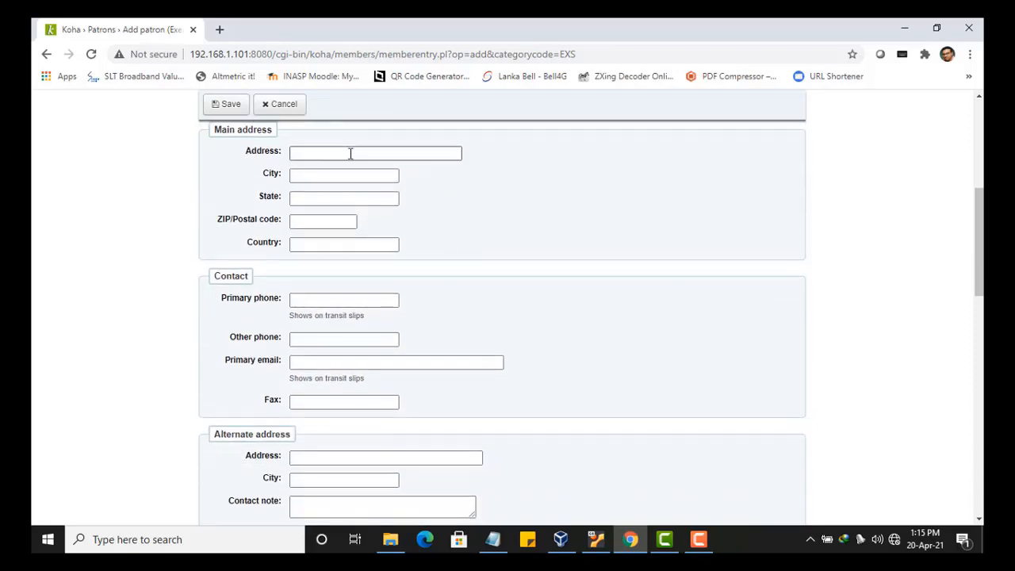
{"action": "left_click", "coordinate": [349, 153]}
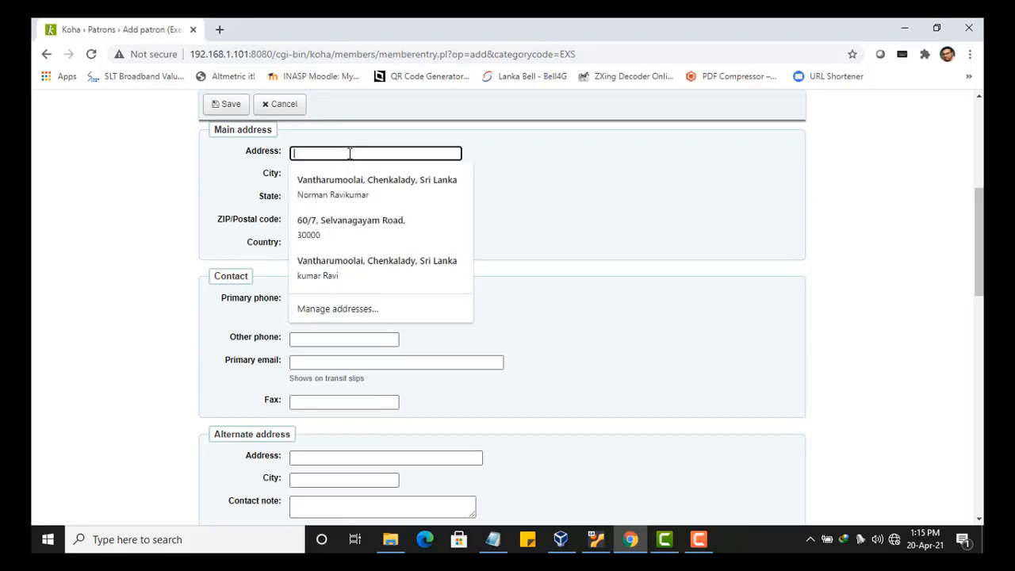
{"action": "left_click", "coordinate": [342, 229]}
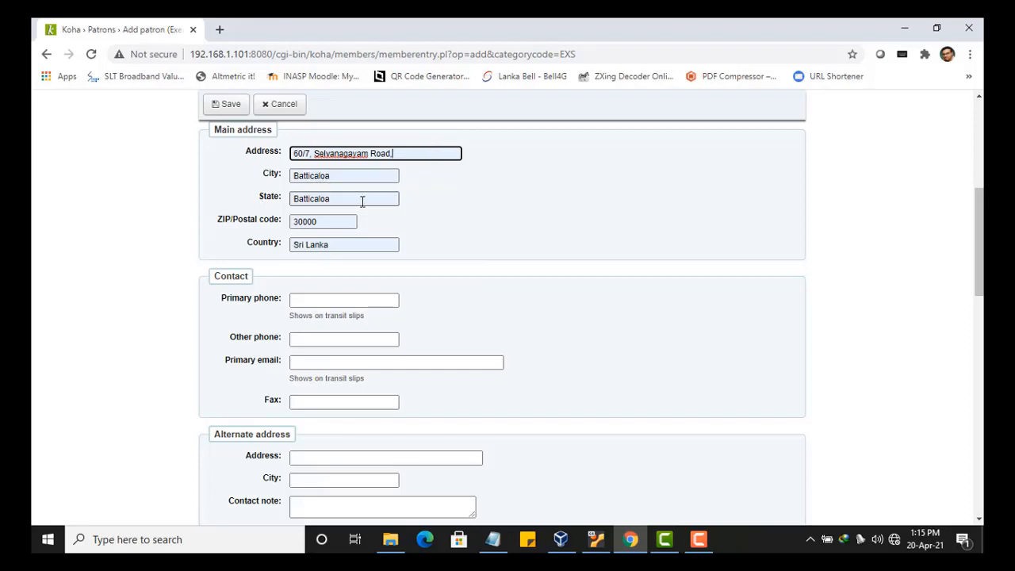
{"action": "left_click_drag", "start_coordinate": [361, 200], "coordinate": [281, 201]}
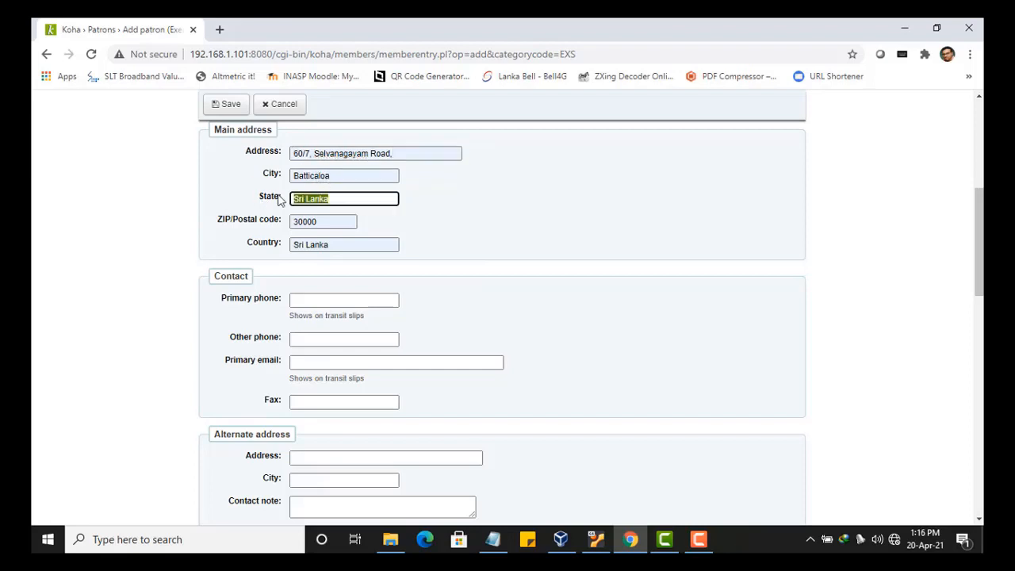
{"action": "key", "text": "BackSpace"}
{"action": "type", "text": "Eastern"}
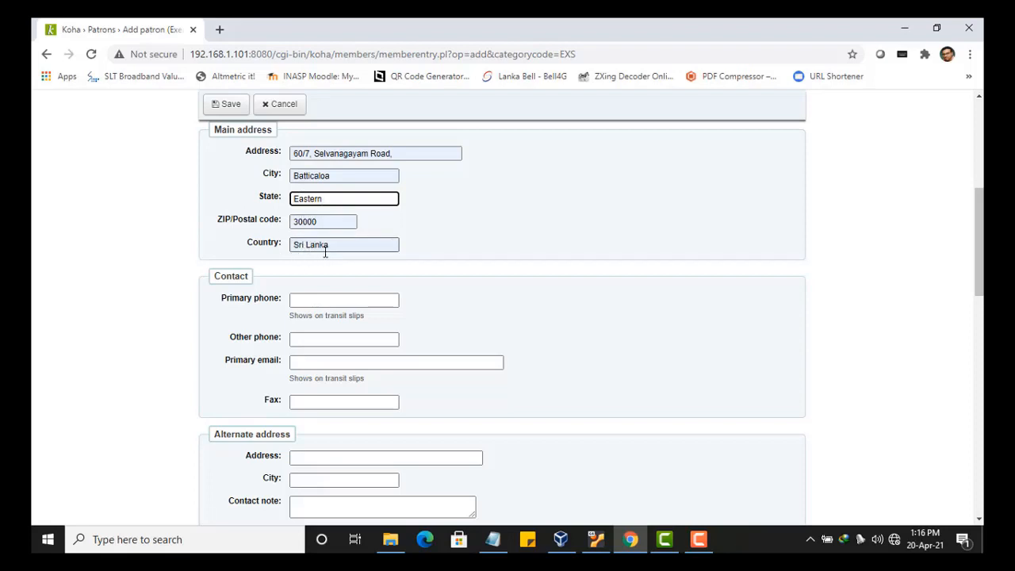
- Enter the patron's primary phone number in the Contact section
{"action": "scroll", "coordinate": [328, 252], "scroll_direction": "down", "scroll_amount": 1}
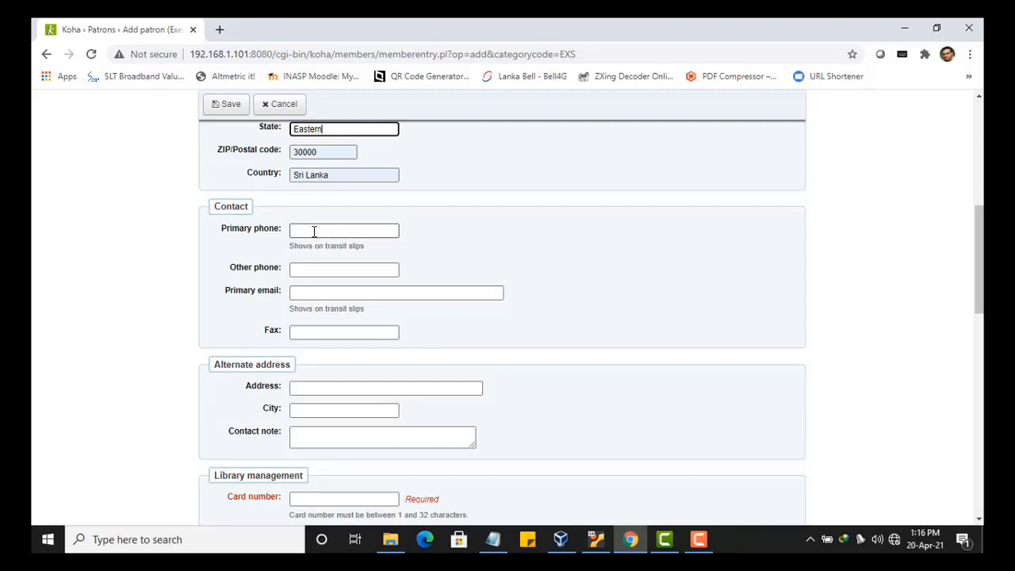
{"action": "left_click", "coordinate": [319, 228]}
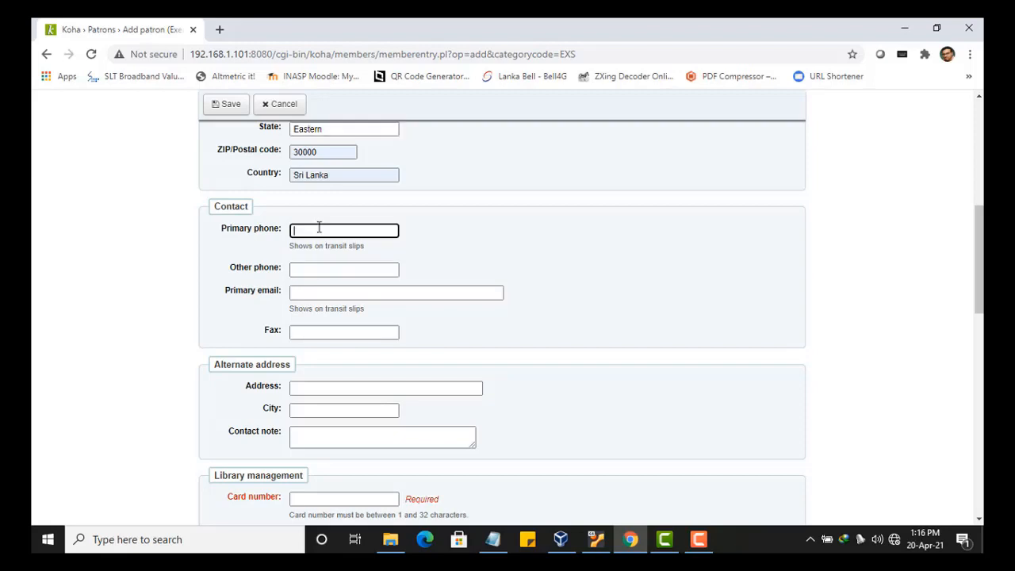
{"action": "scroll", "coordinate": [466, 269], "scroll_direction": "down", "scroll_amount": 1}
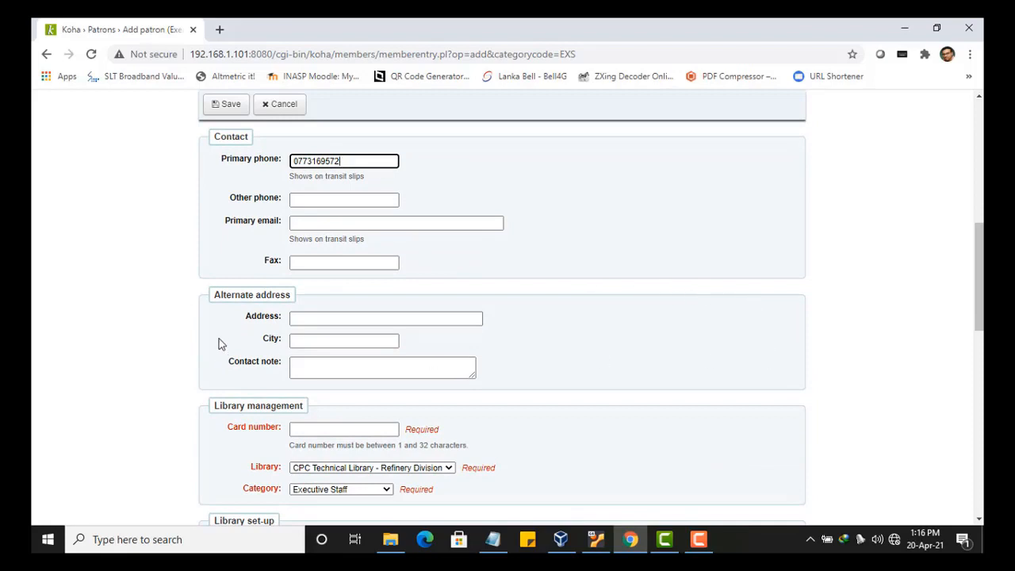
{"action": "scroll", "coordinate": [230, 330], "scroll_direction": "up", "scroll_amount": 2}
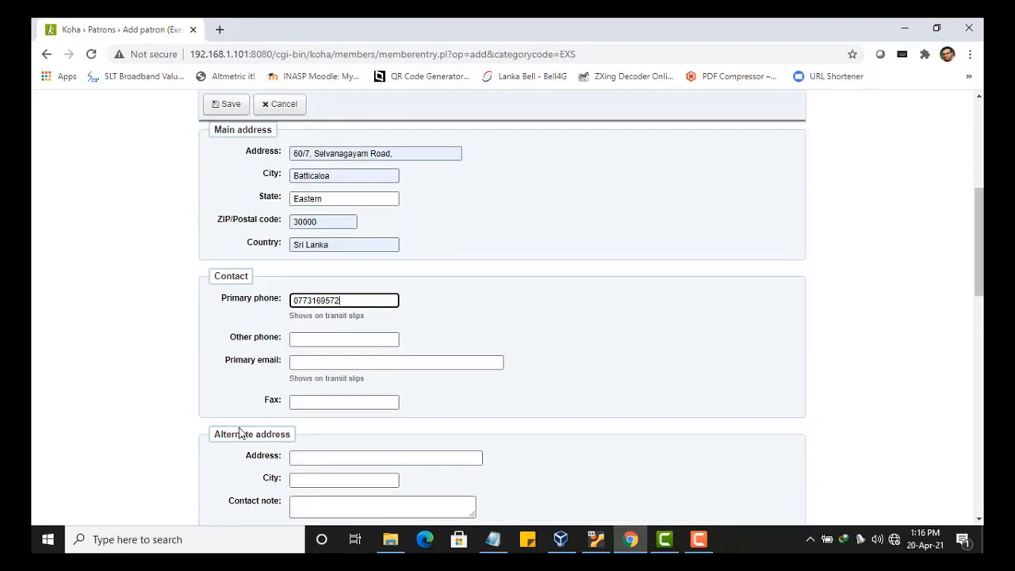
{"action": "scroll", "coordinate": [240, 432], "scroll_direction": "down", "scroll_amount": 1}
{"action": "scroll", "coordinate": [240, 433], "scroll_direction": "up", "scroll_amount": 1}
{"action": "scroll", "coordinate": [241, 432], "scroll_direction": "up", "scroll_amount": 2}
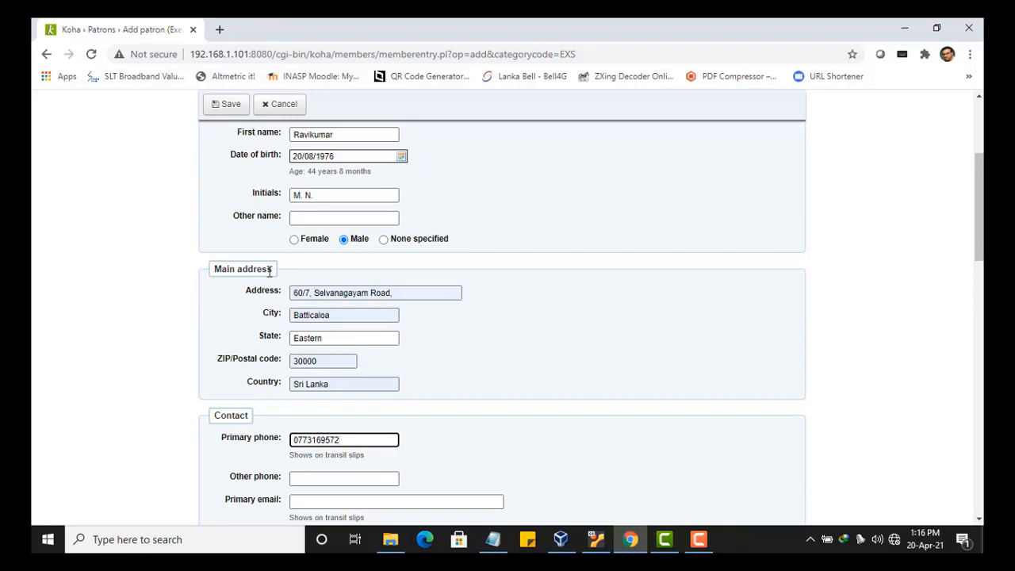
{"action": "scroll", "coordinate": [301, 367], "scroll_direction": "down", "scroll_amount": 5}
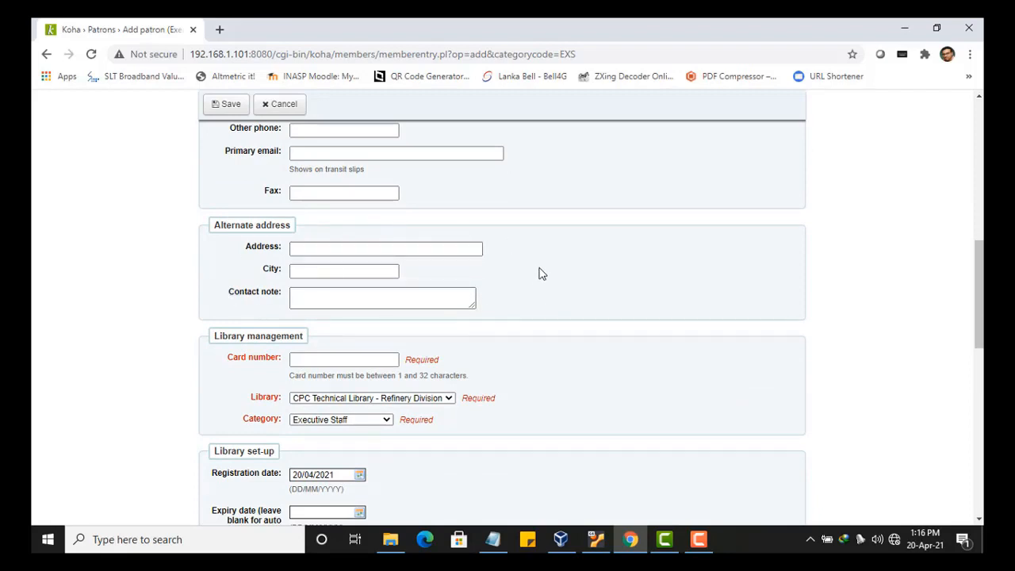
{"action": "scroll", "coordinate": [516, 270], "scroll_direction": "down", "scroll_amount": 2}
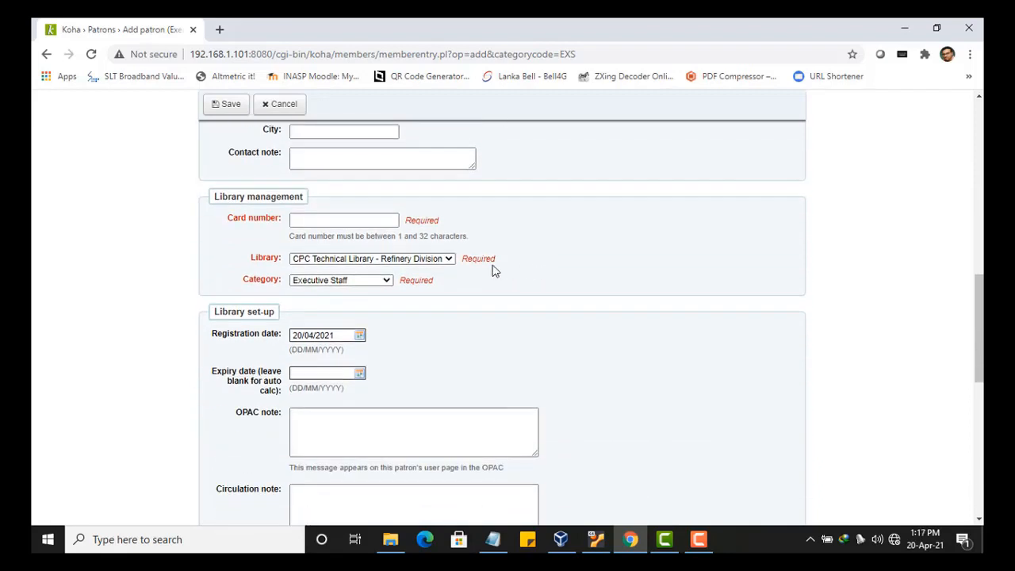
- Enter the patron's library card number under Library management
{"action": "left_click", "coordinate": [309, 220]}
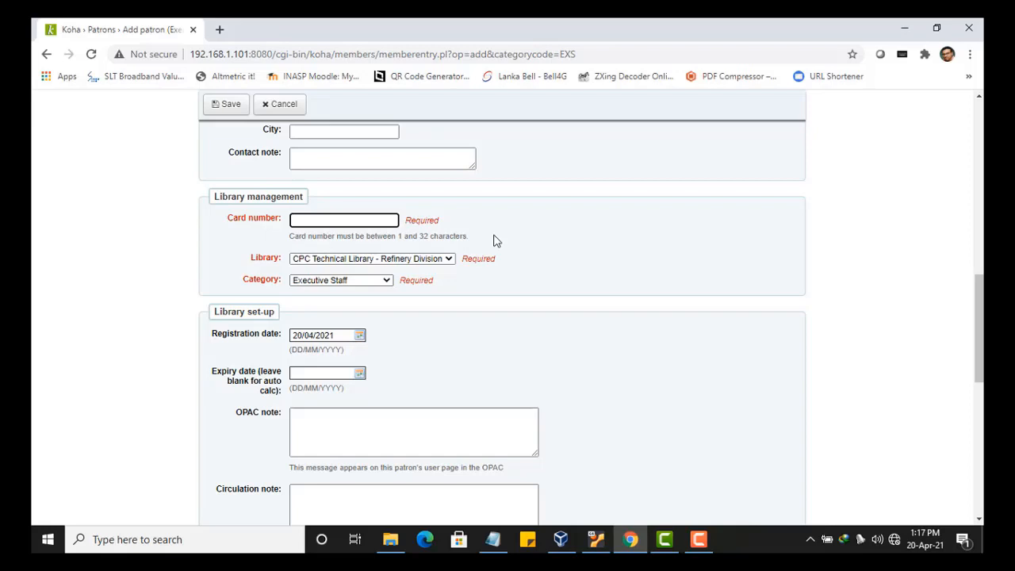
{"action": "type", "text": "001234"}
{"action": "scroll", "coordinate": [493, 240], "scroll_direction": "down", "scroll_amount": 1}
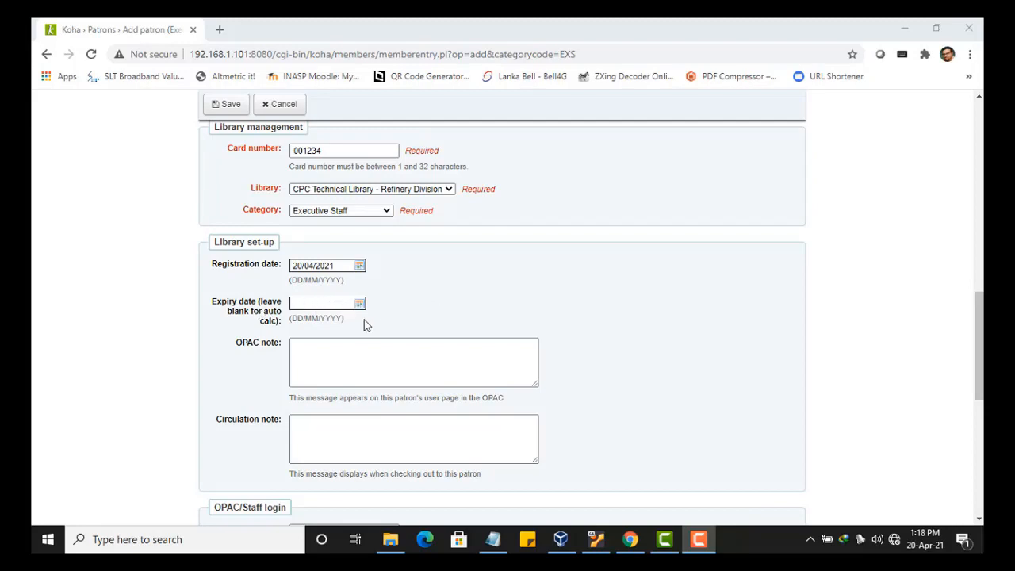
{"action": "scroll", "coordinate": [378, 317], "scroll_direction": "down", "scroll_amount": 2}
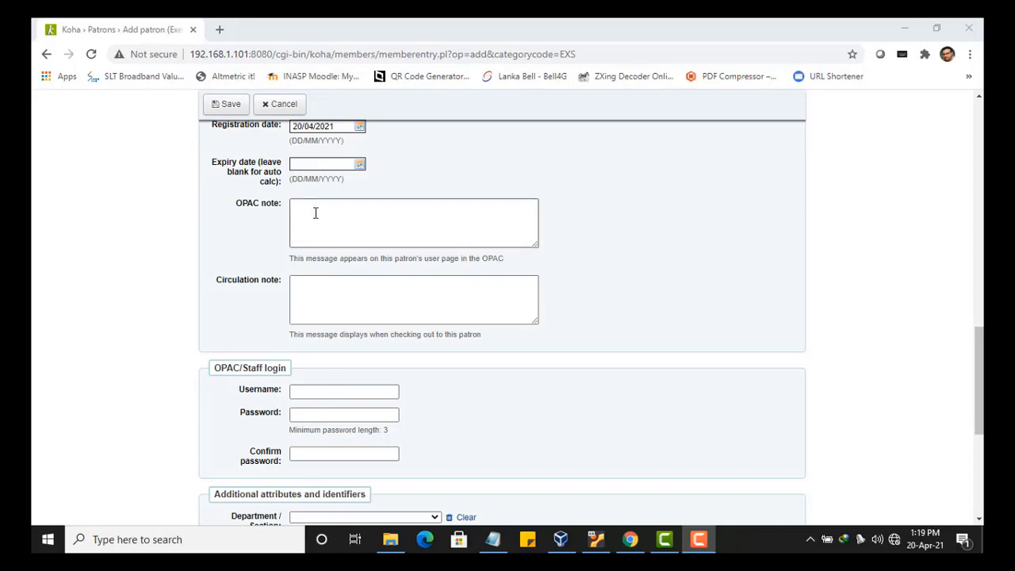
{"action": "left_click", "coordinate": [380, 213]}
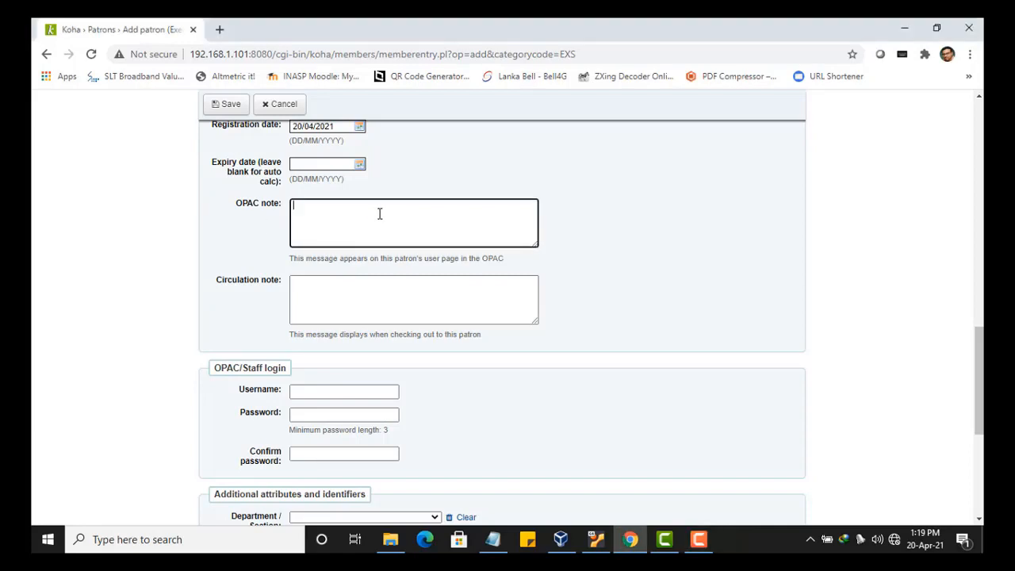
{"action": "type", "text": "Come and meet "}
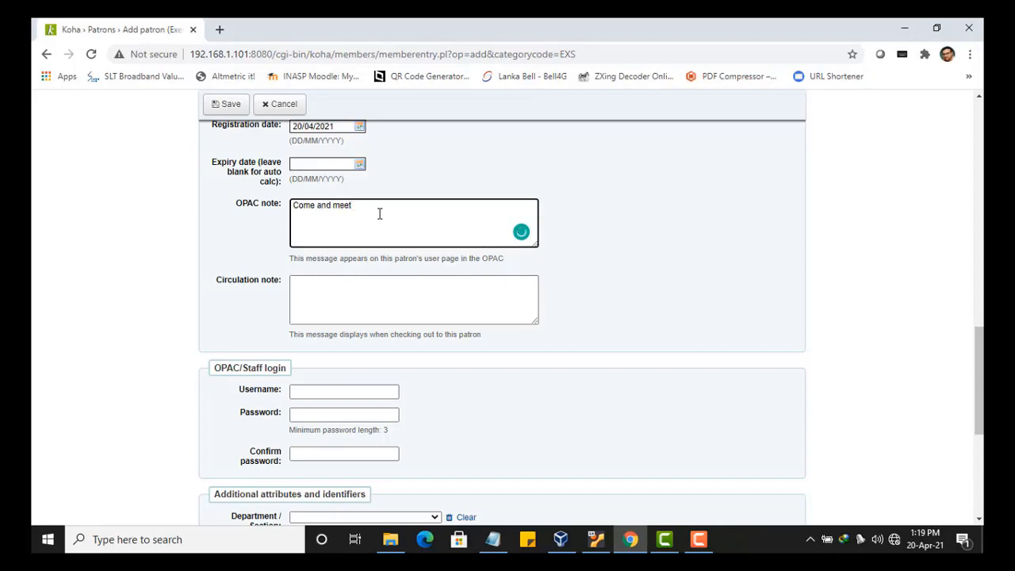
{"action": "type", "text": "me"}
{"action": "left_click_drag", "start_coordinate": [373, 207], "coordinate": [273, 208]}
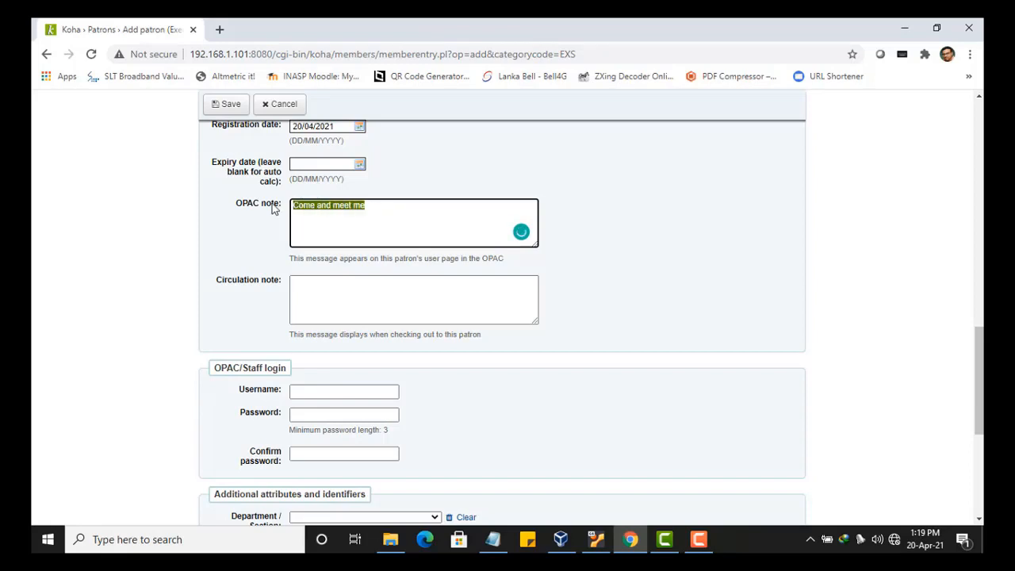
{"action": "key", "text": "BackSpace"}
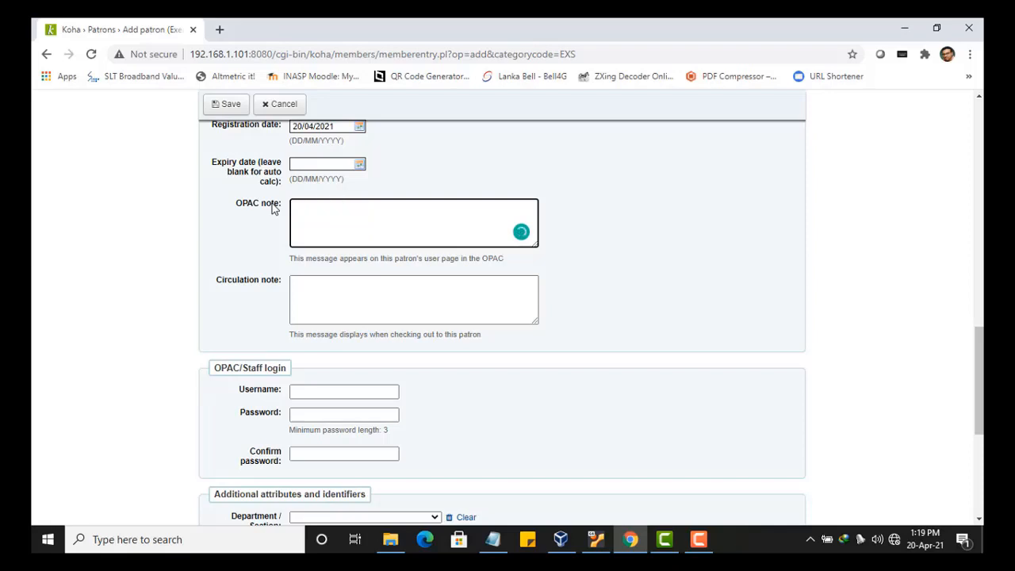
{"action": "scroll", "coordinate": [320, 202], "scroll_direction": "down", "scroll_amount": 1}
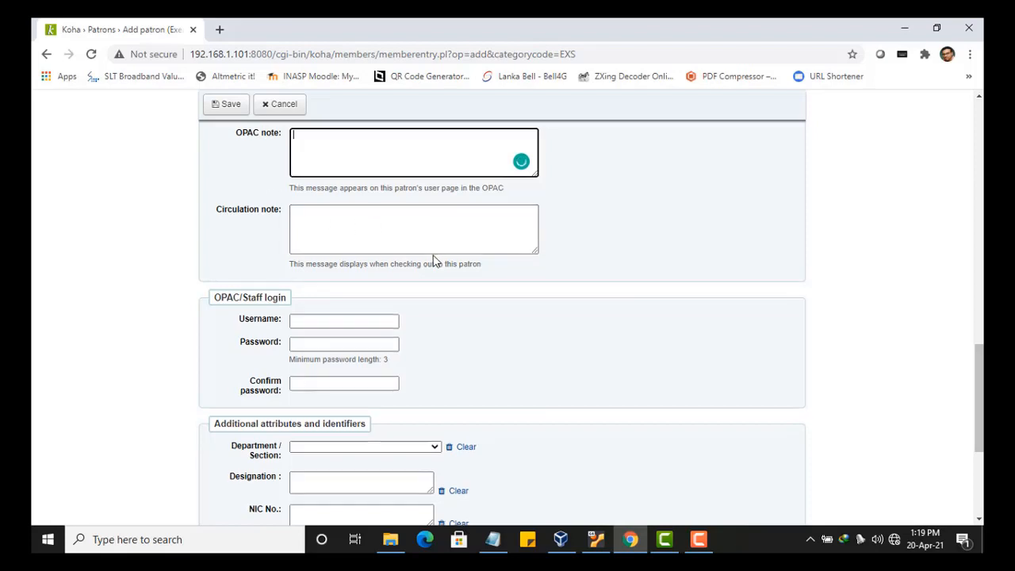
- Select the Card number value under Library management to copy it
{"action": "scroll", "coordinate": [433, 260], "scroll_direction": "down", "scroll_amount": 1}
{"action": "scroll", "coordinate": [229, 217], "scroll_direction": "down", "scroll_amount": 1}
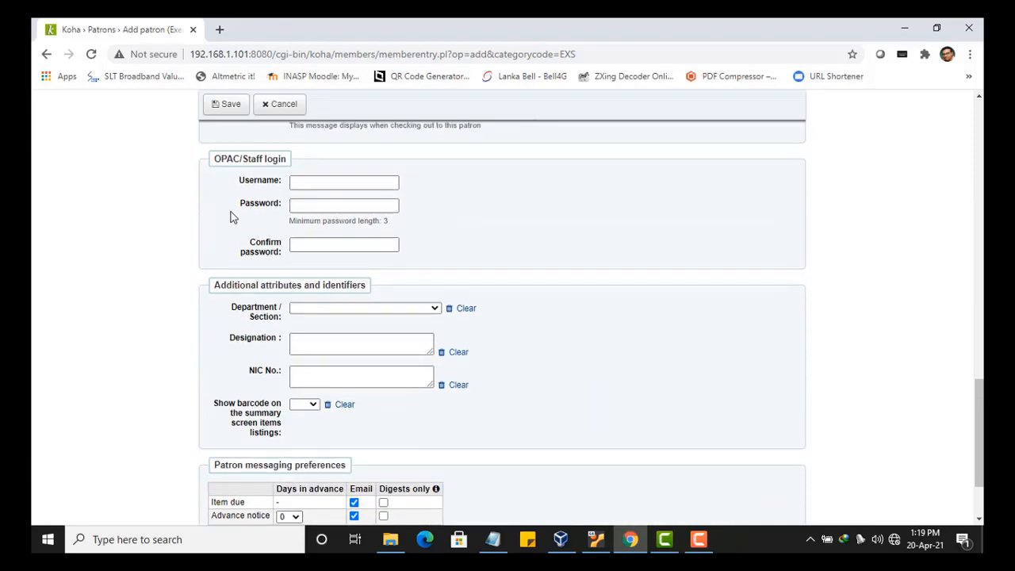
{"action": "left_click", "coordinate": [299, 182]}
{"action": "scroll", "coordinate": [349, 190], "scroll_direction": "up", "scroll_amount": 5}
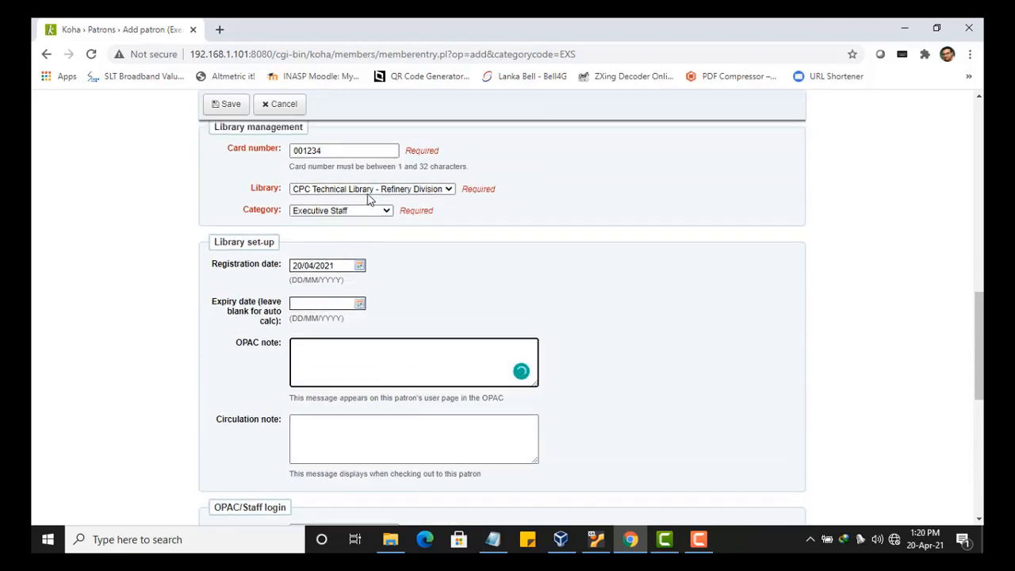
{"action": "left_click_drag", "start_coordinate": [349, 149], "coordinate": [287, 151]}
{"action": "key", "text": "ctrl+c"}
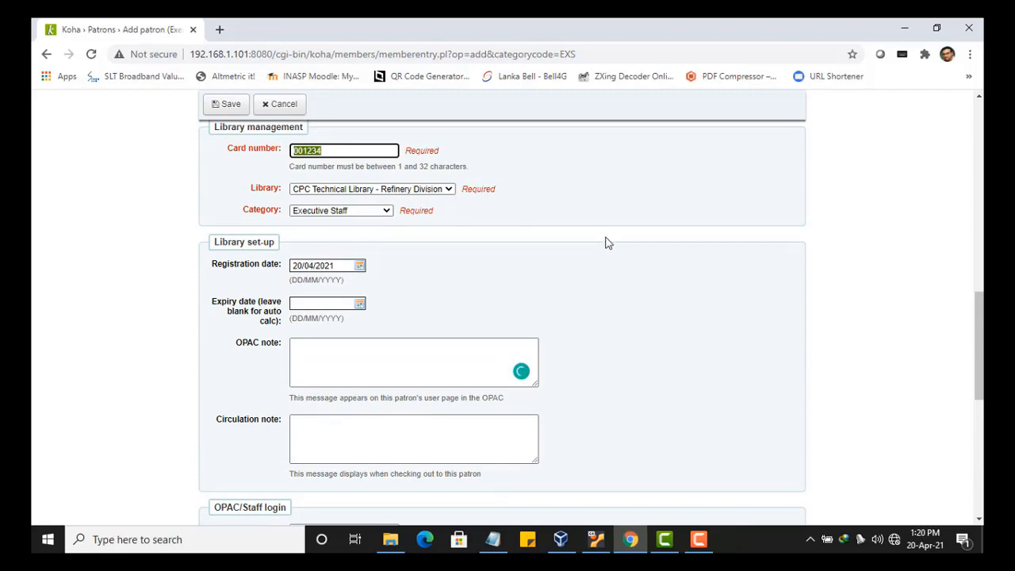
- Paste the card number as the login username, then enter and confirm the password
{"action": "scroll", "coordinate": [606, 243], "scroll_direction": "down", "scroll_amount": 3}
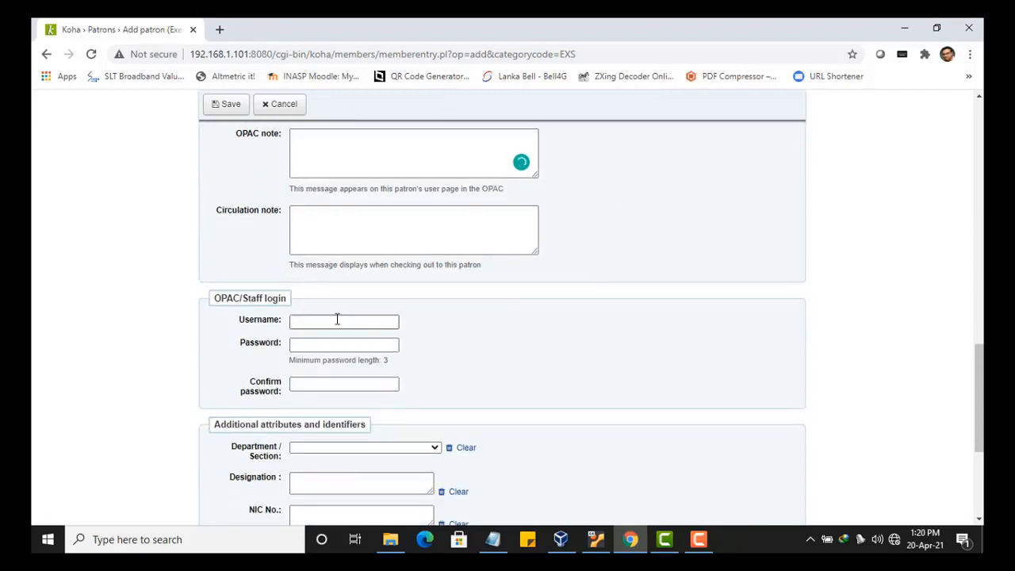
{"action": "left_click", "coordinate": [337, 321]}
{"action": "key", "text": "ctrl+v"}
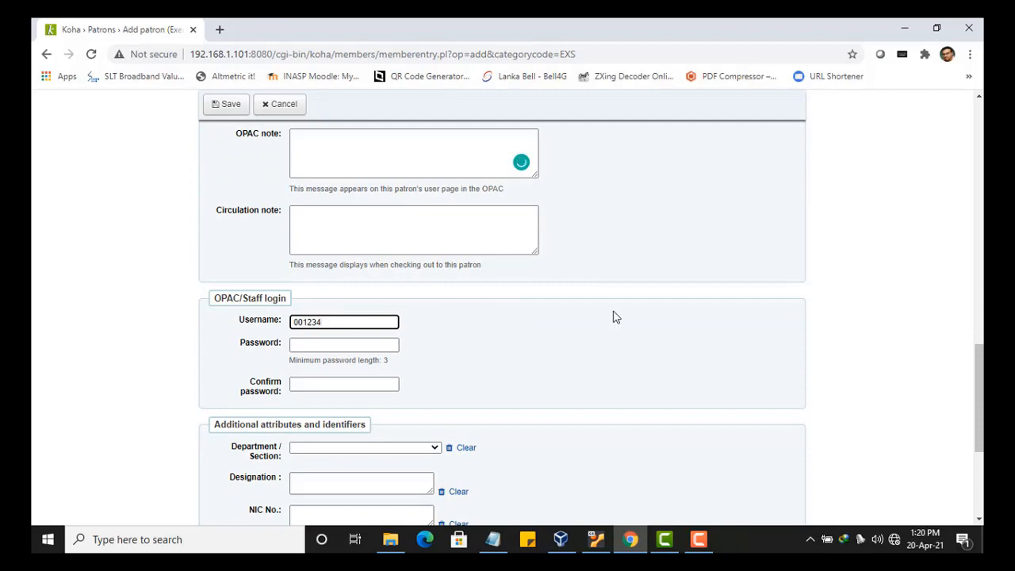
{"action": "scroll", "coordinate": [613, 318], "scroll_direction": "down", "scroll_amount": 1}
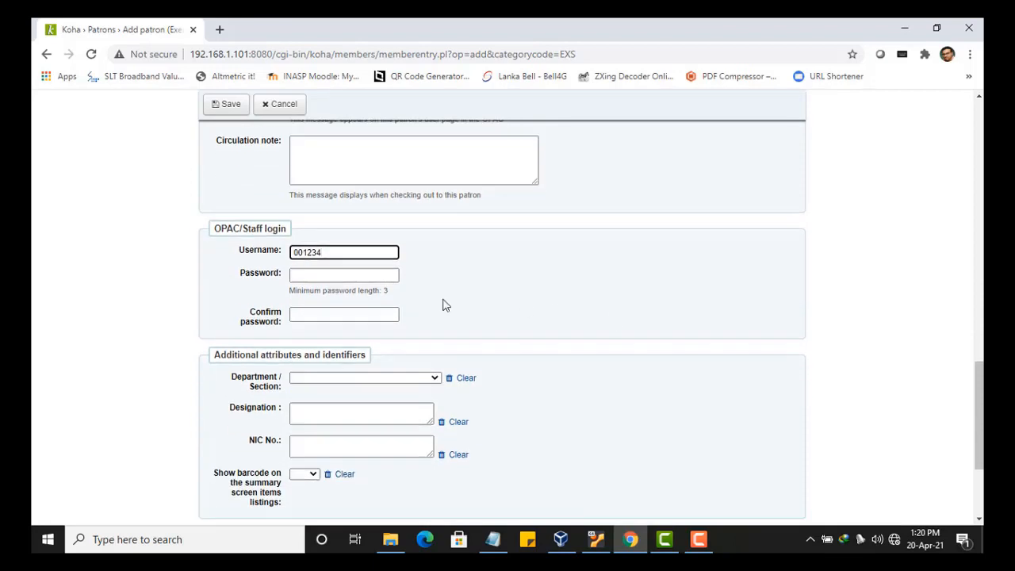
{"action": "left_click", "coordinate": [365, 274]}
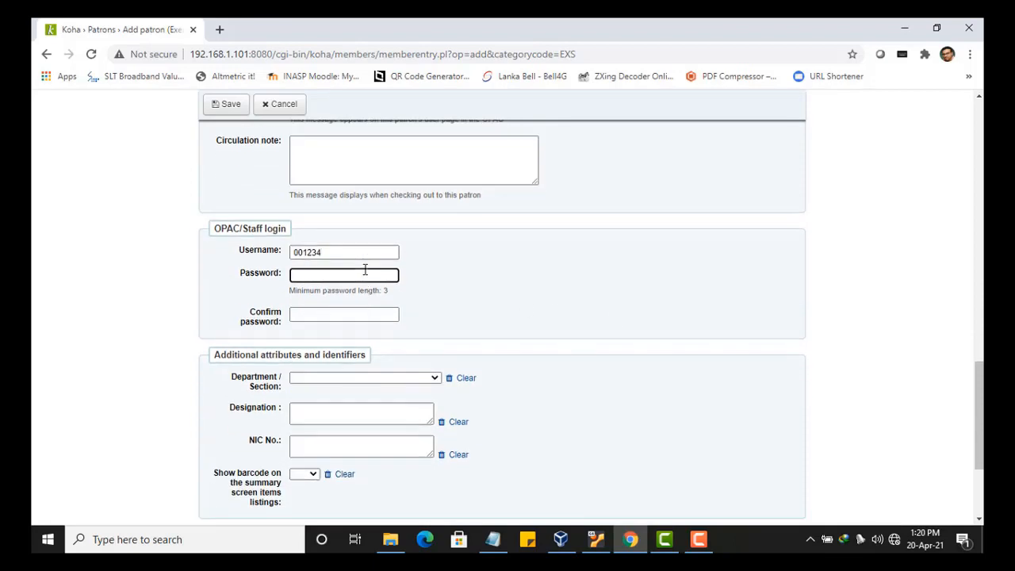
{"action": "type", "text": "123"}
{"action": "left_click", "coordinate": [342, 312]}
{"action": "type", "text": "123"}
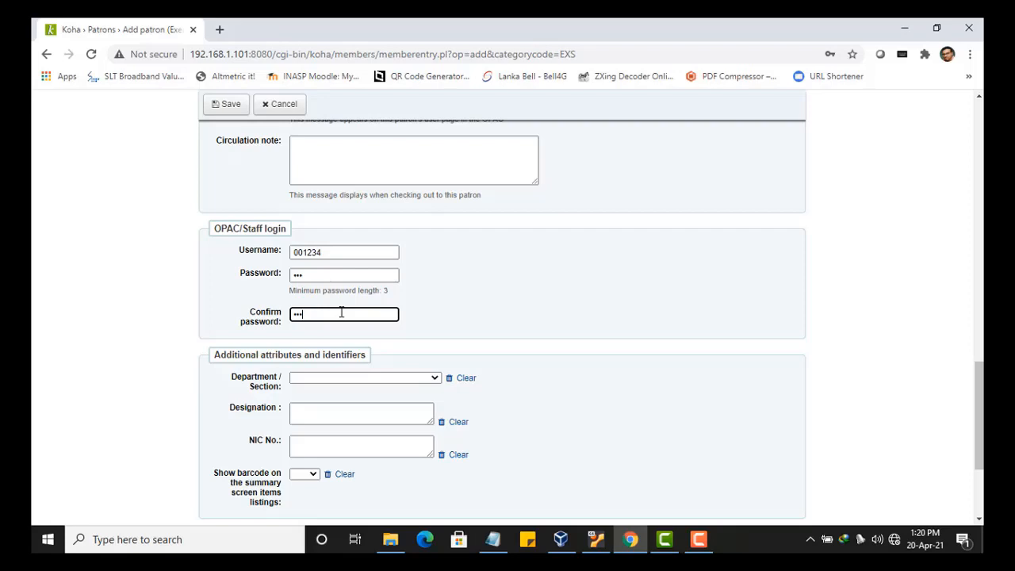
{"action": "scroll", "coordinate": [459, 324], "scroll_direction": "down", "scroll_amount": 1}
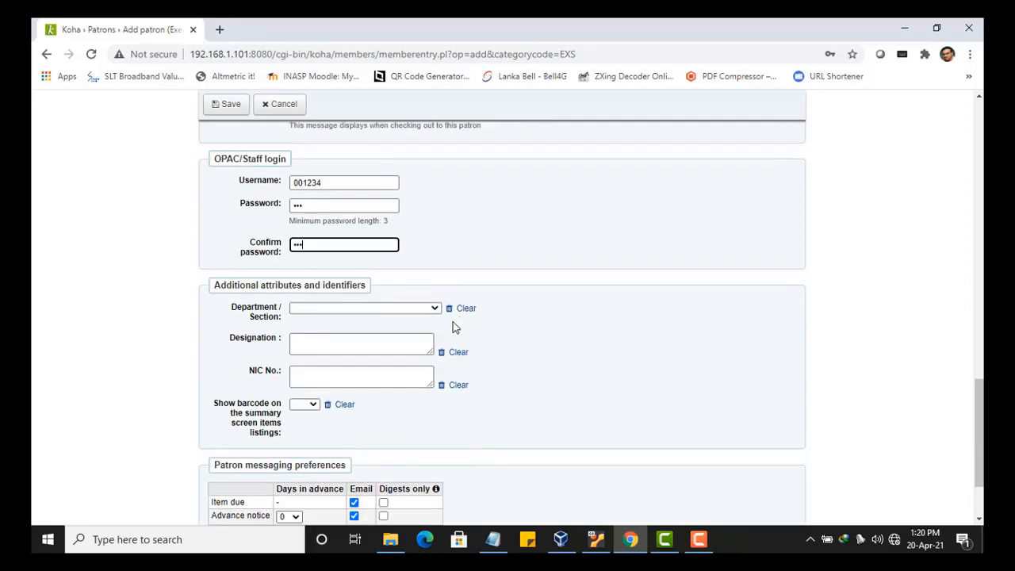
- Set Finance Department and designation Asst. Engineer, enter the NIC number, and save the patron
{"action": "left_click", "coordinate": [437, 310]}
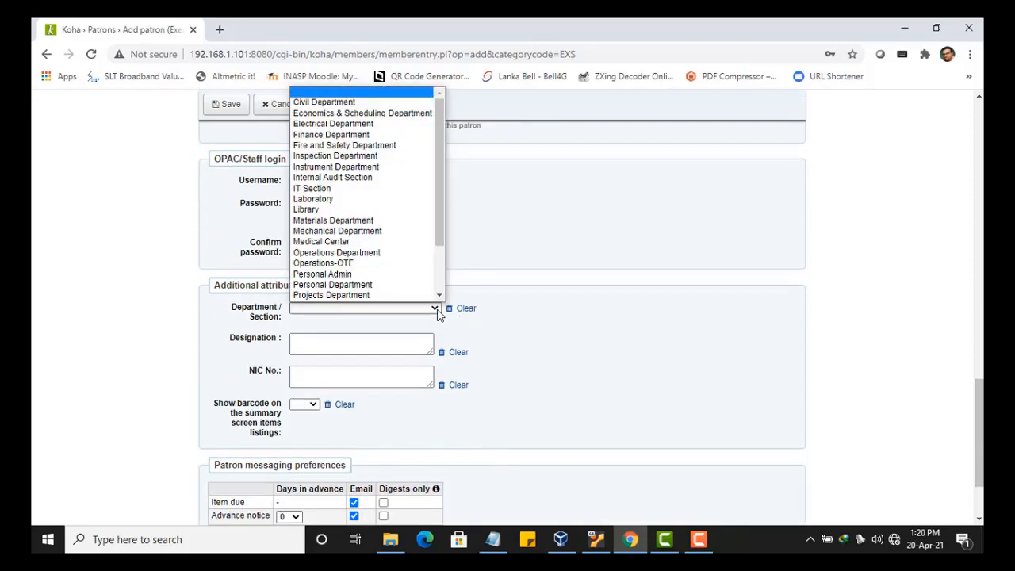
{"action": "left_click", "coordinate": [367, 135]}
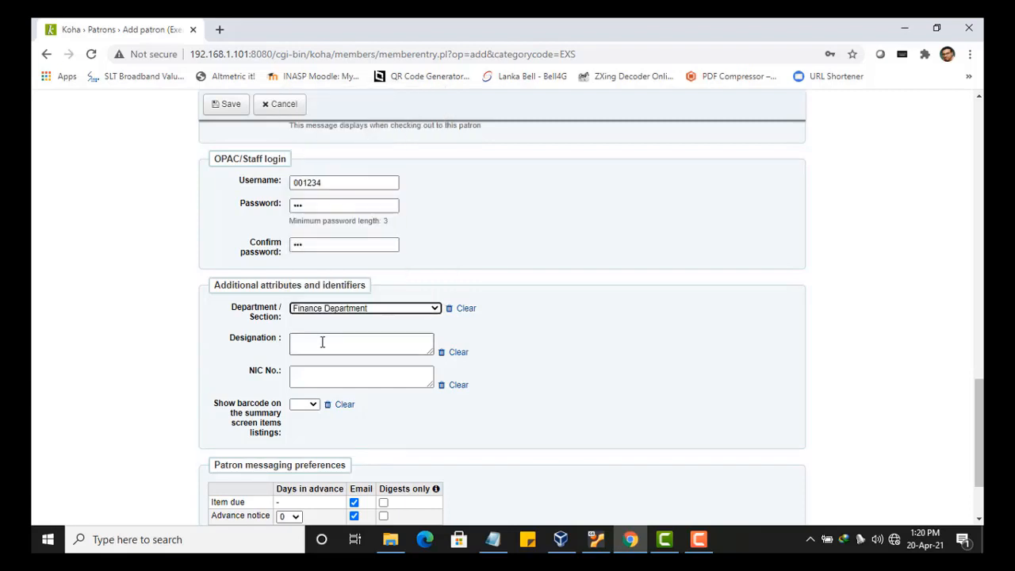
{"action": "left_click", "coordinate": [295, 347]}
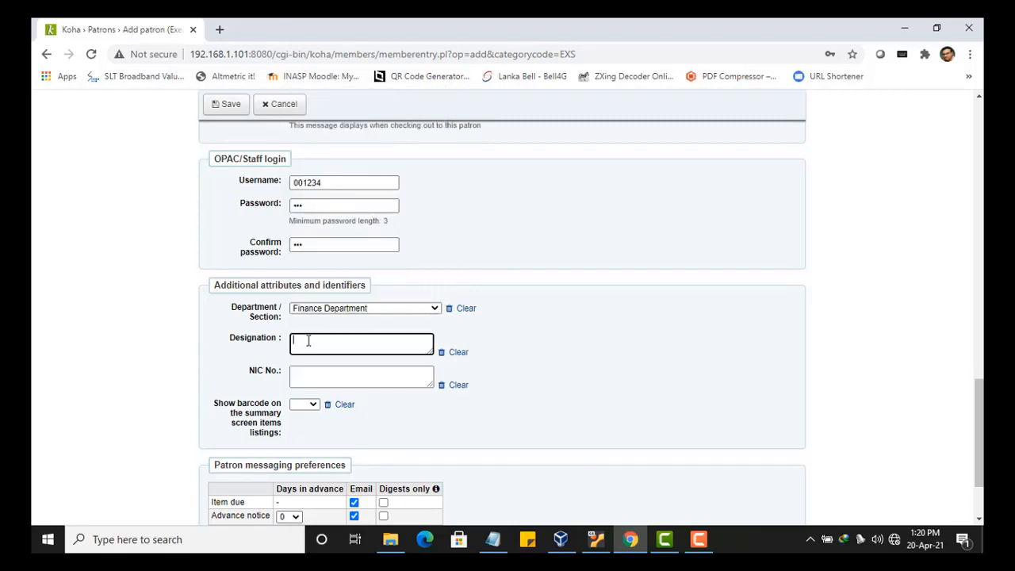
{"action": "type", "text": "Asst. Engineere"}
{"action": "left_click", "coordinate": [519, 390]}
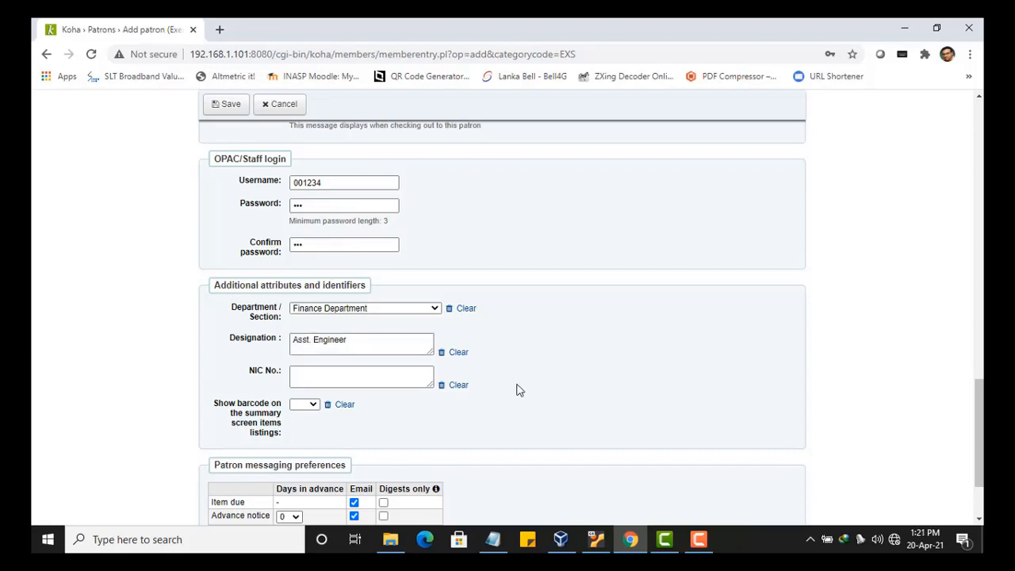
{"action": "scroll", "coordinate": [517, 389], "scroll_direction": "down", "scroll_amount": 2}
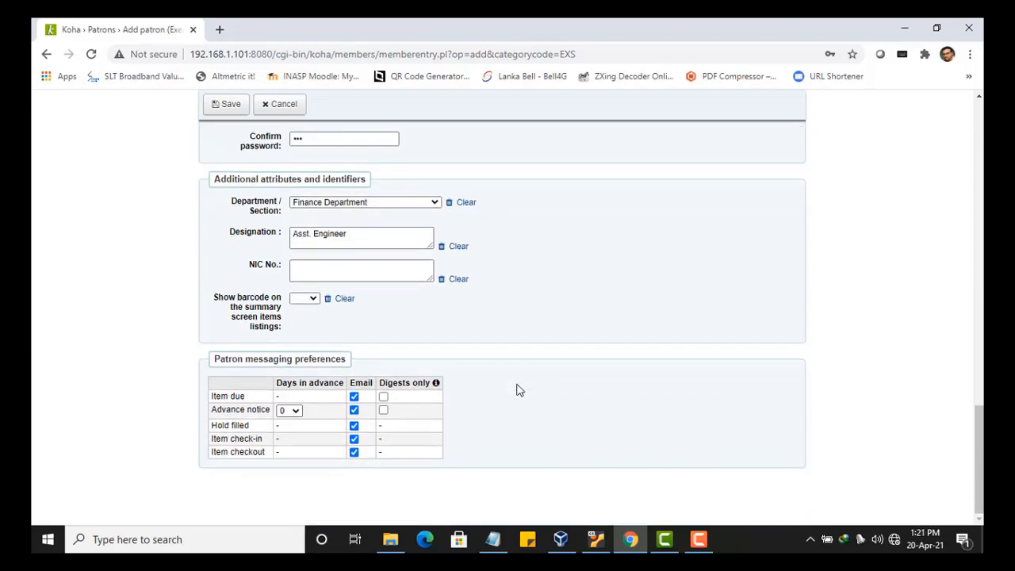
{"action": "left_click", "coordinate": [321, 268]}
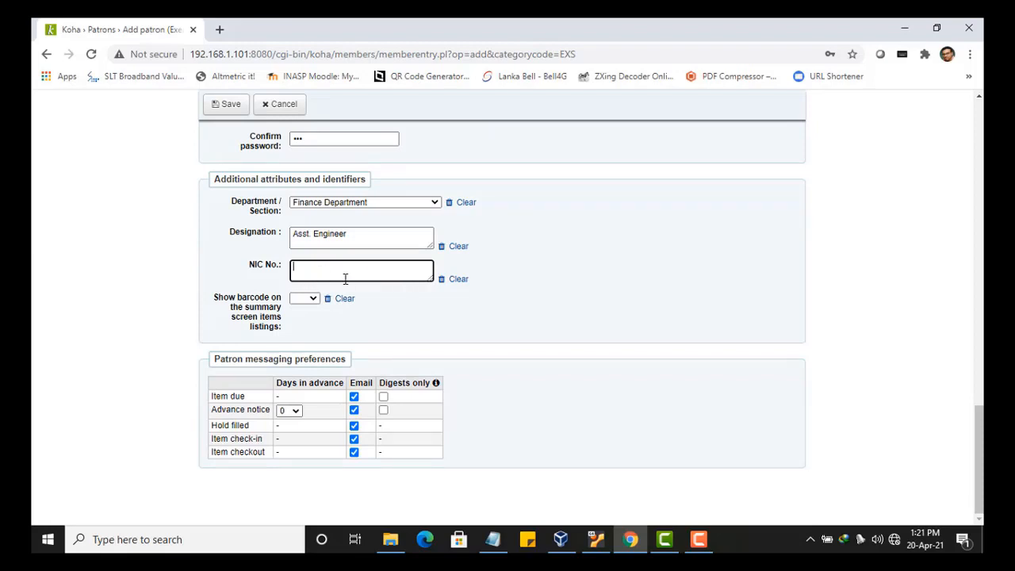
{"action": "left_click", "coordinate": [222, 106]}
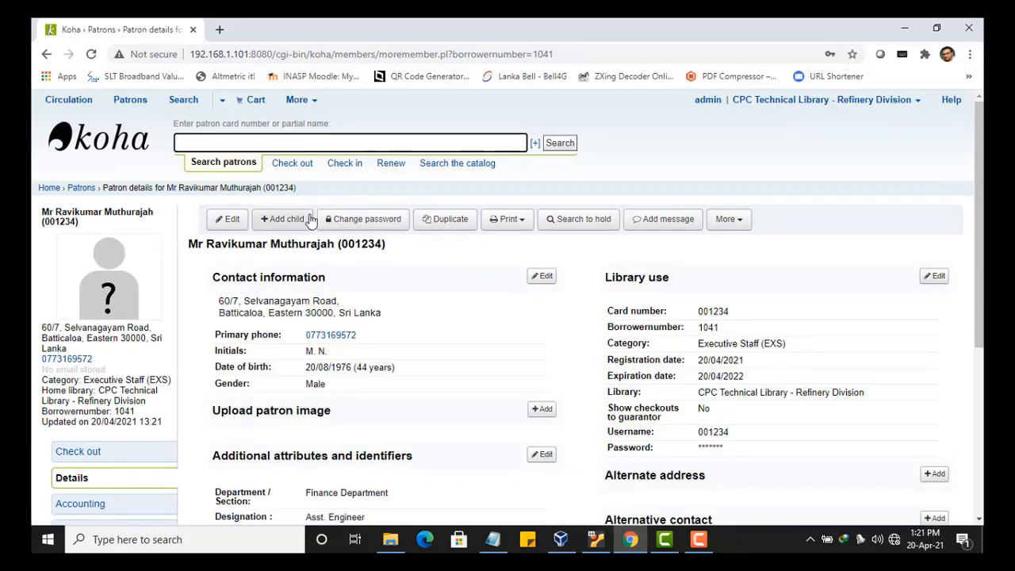
- Open the saved Executive Staff patron's record in the Modify patron form
{"action": "scroll", "coordinate": [553, 385], "scroll_direction": "down", "scroll_amount": 1}
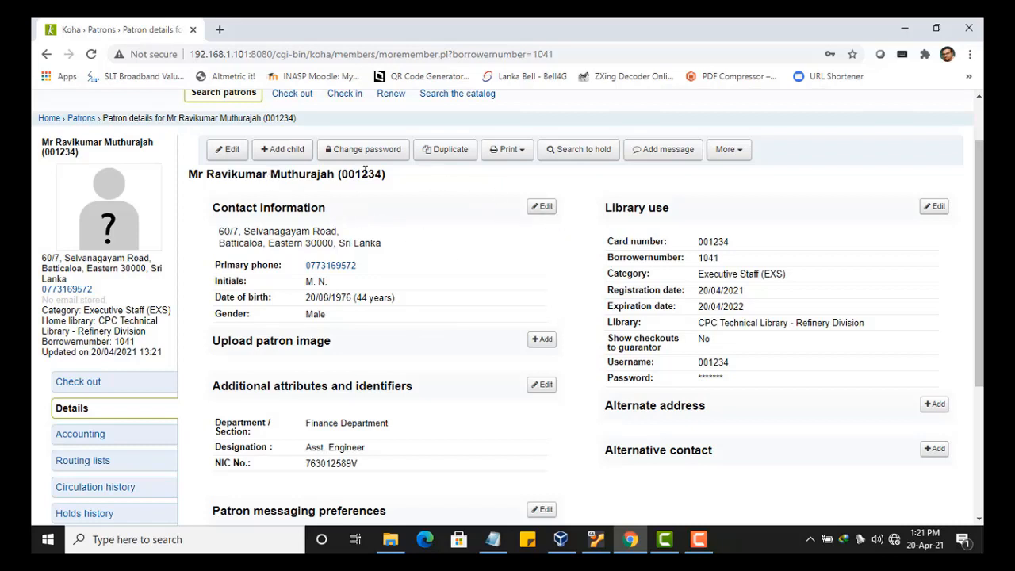
{"action": "left_click", "coordinate": [232, 153]}
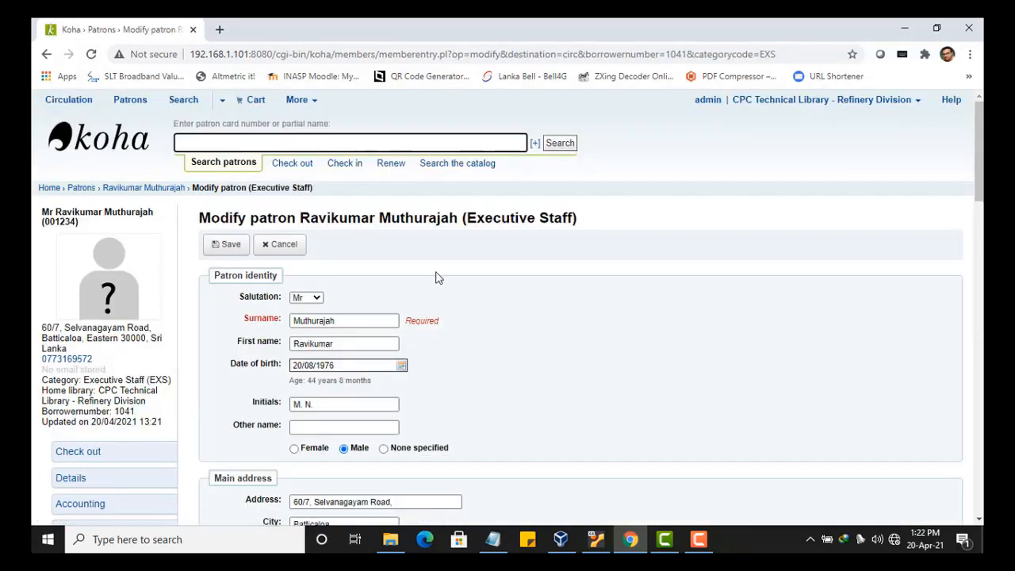
- Save the patron record unchanged, then go to the patron's Details page
{"action": "scroll", "coordinate": [437, 275], "scroll_direction": "down", "scroll_amount": 3}
{"action": "scroll", "coordinate": [437, 275], "scroll_direction": "down", "scroll_amount": 3}
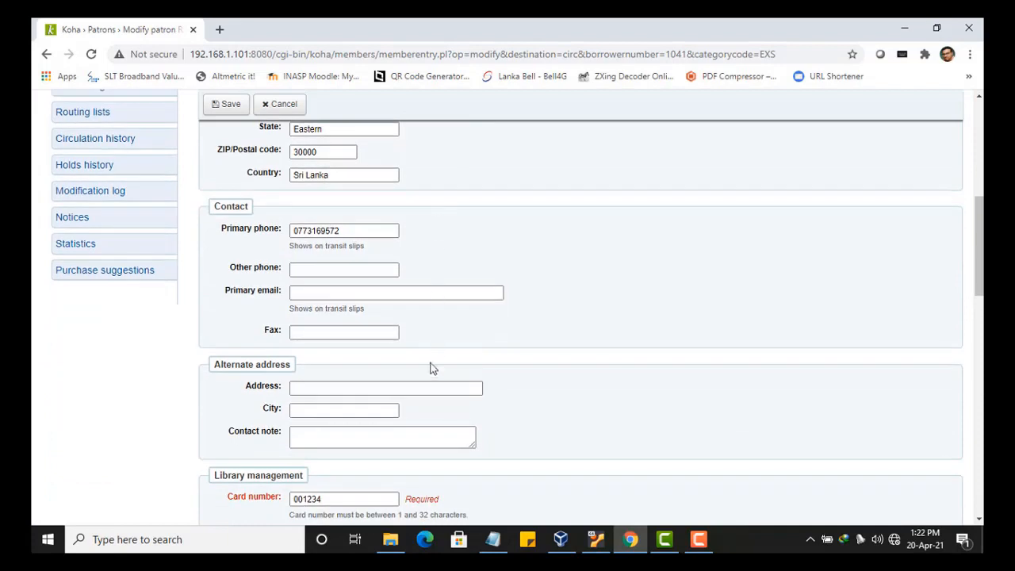
{"action": "scroll", "coordinate": [431, 446], "scroll_direction": "down", "scroll_amount": 4}
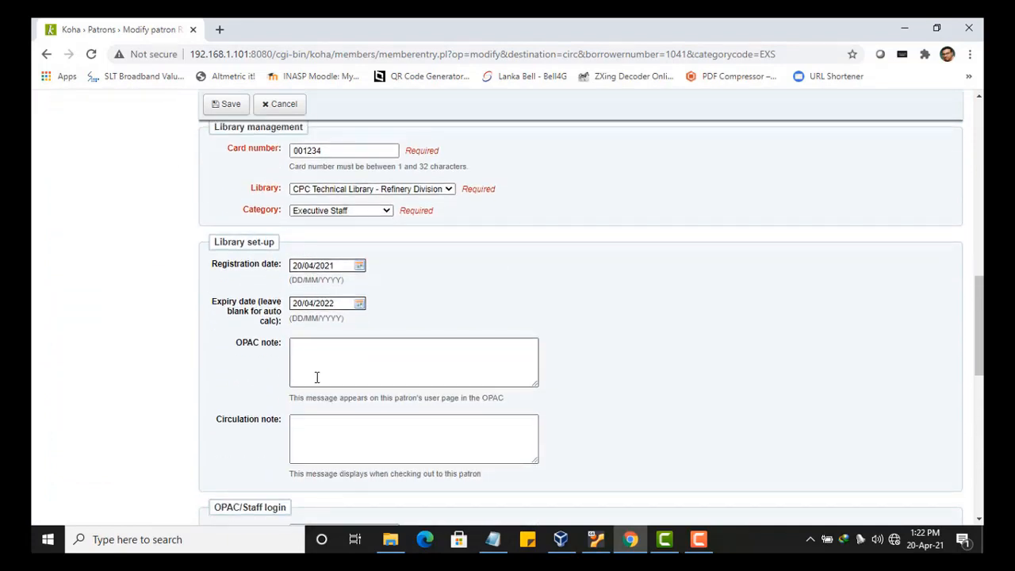
{"action": "left_click", "coordinate": [225, 104]}
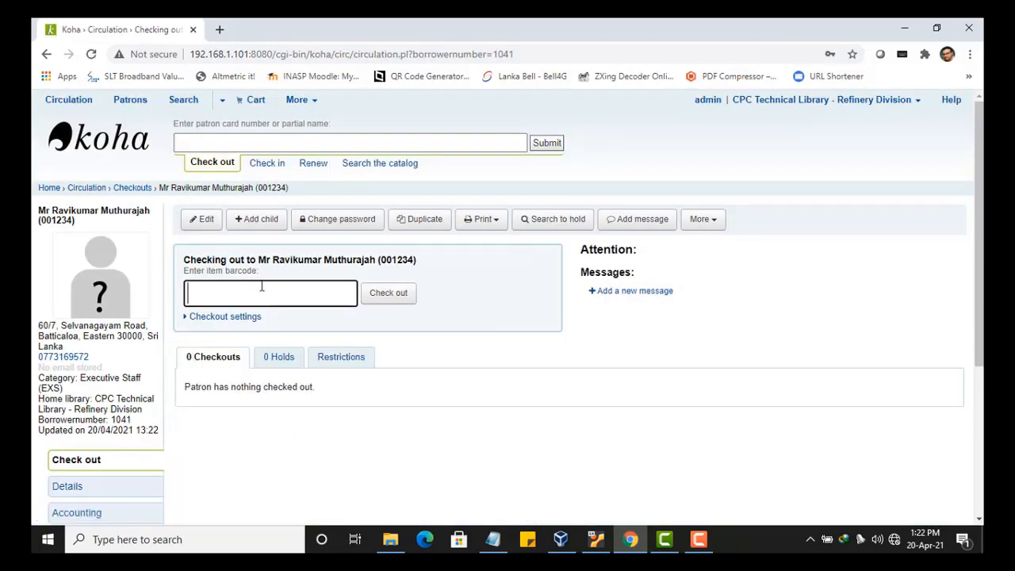
{"action": "scroll", "coordinate": [132, 470], "scroll_direction": "down", "scroll_amount": 2}
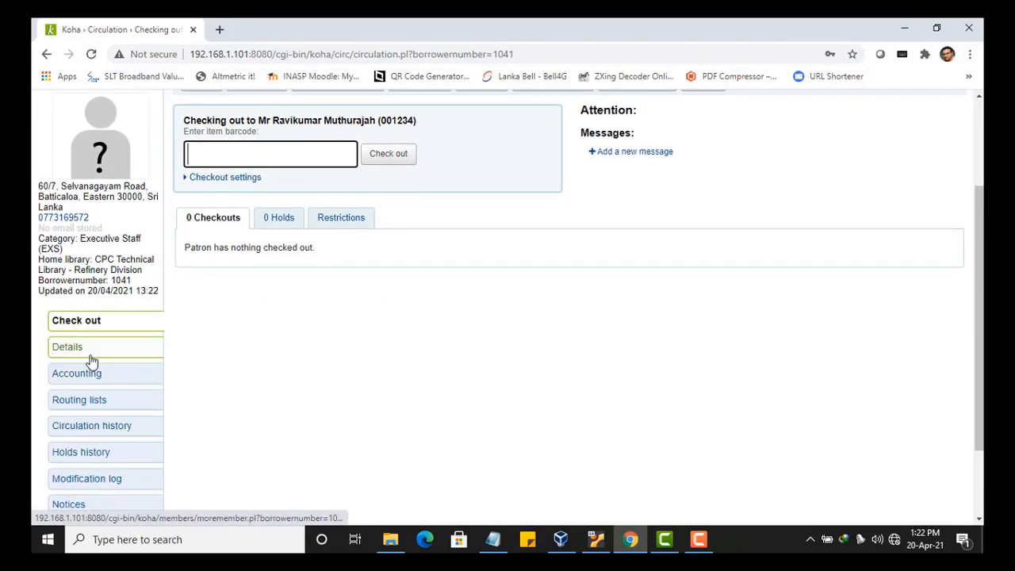
{"action": "left_click", "coordinate": [90, 357]}
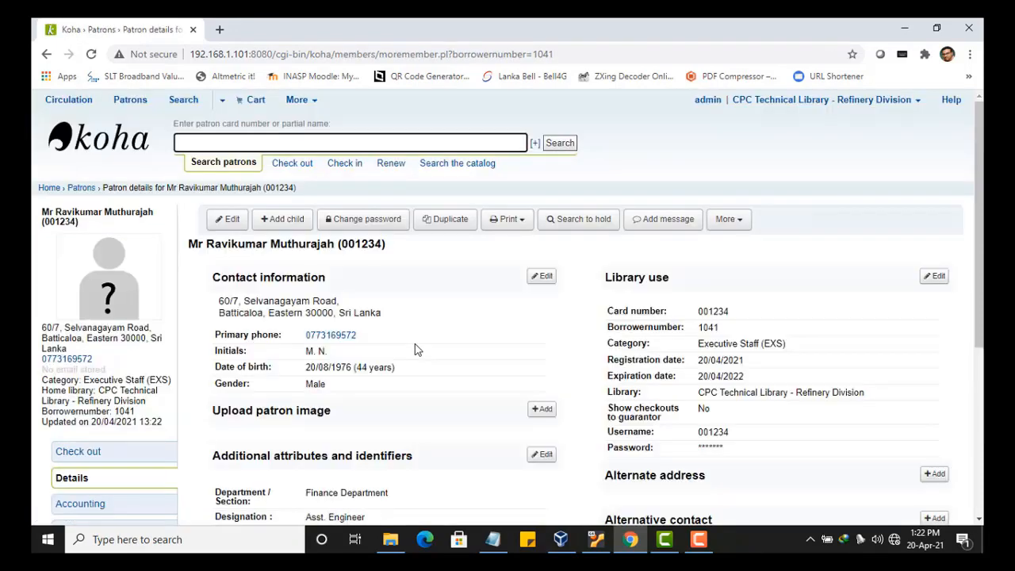
{"action": "scroll", "coordinate": [418, 349], "scroll_direction": "down", "scroll_amount": 2}
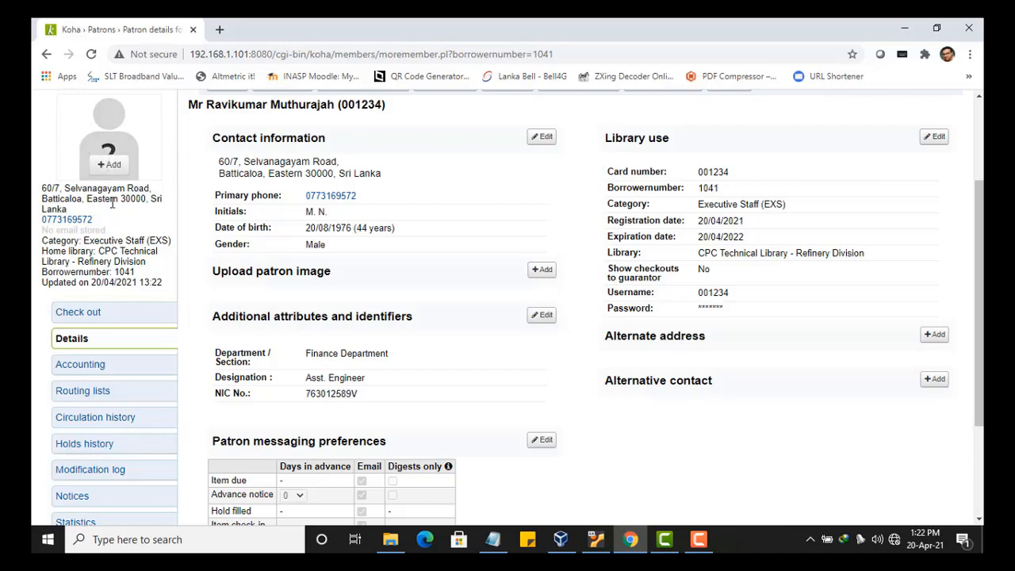
{"action": "scroll", "coordinate": [265, 221], "scroll_direction": "up", "scroll_amount": 2}
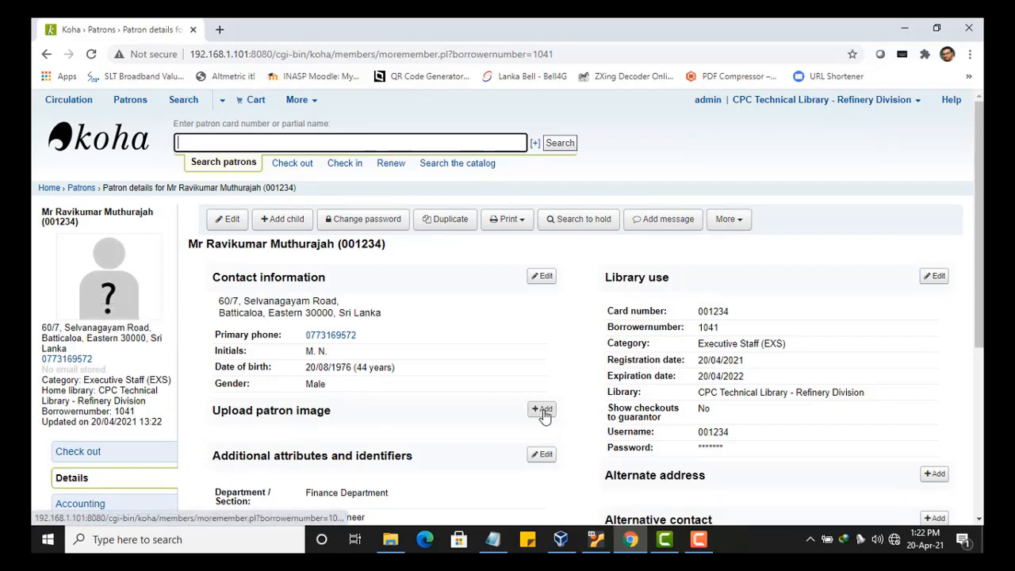
{"action": "mouse_move", "coordinate": [112, 310]}
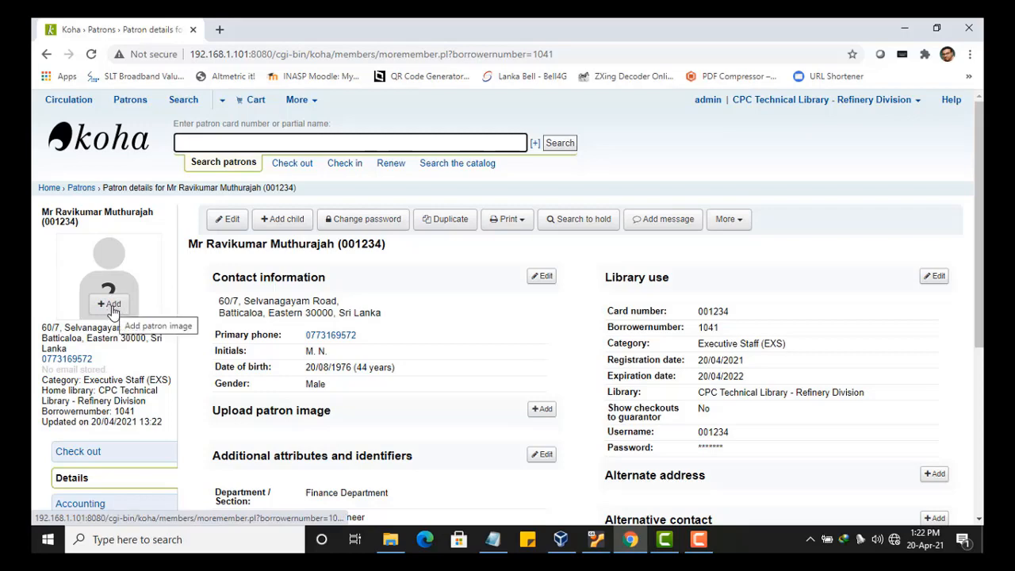
- Upload 1 (2).jpg from the Pictures folder as the patron's photo
{"action": "left_click", "coordinate": [111, 305]}
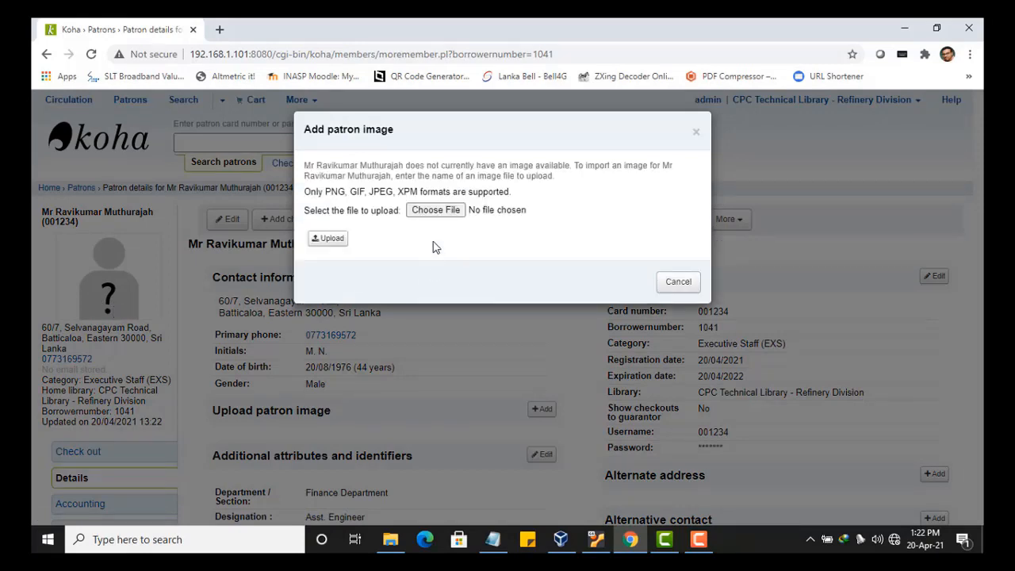
{"action": "left_click", "coordinate": [436, 210]}
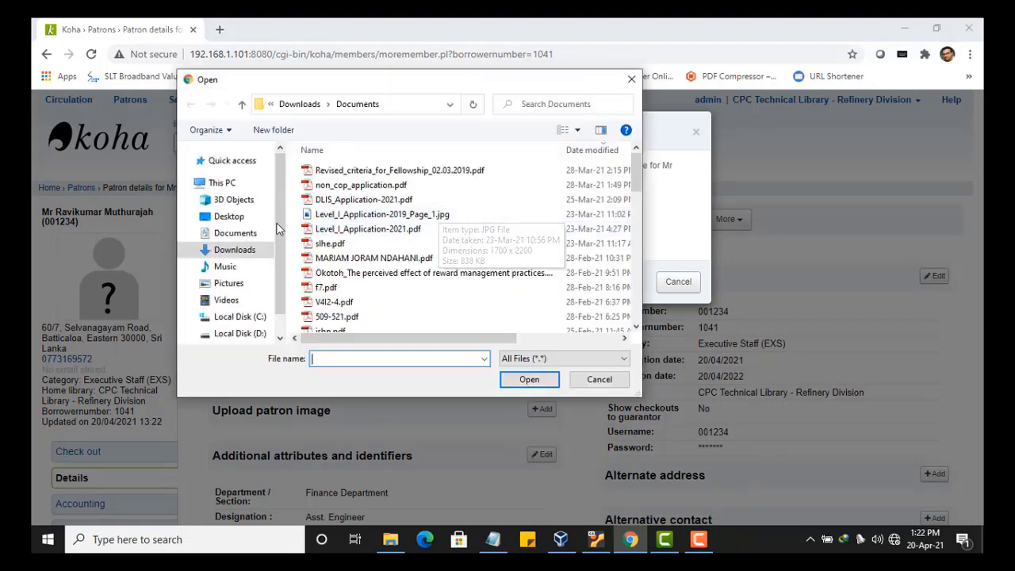
{"action": "left_click", "coordinate": [230, 286]}
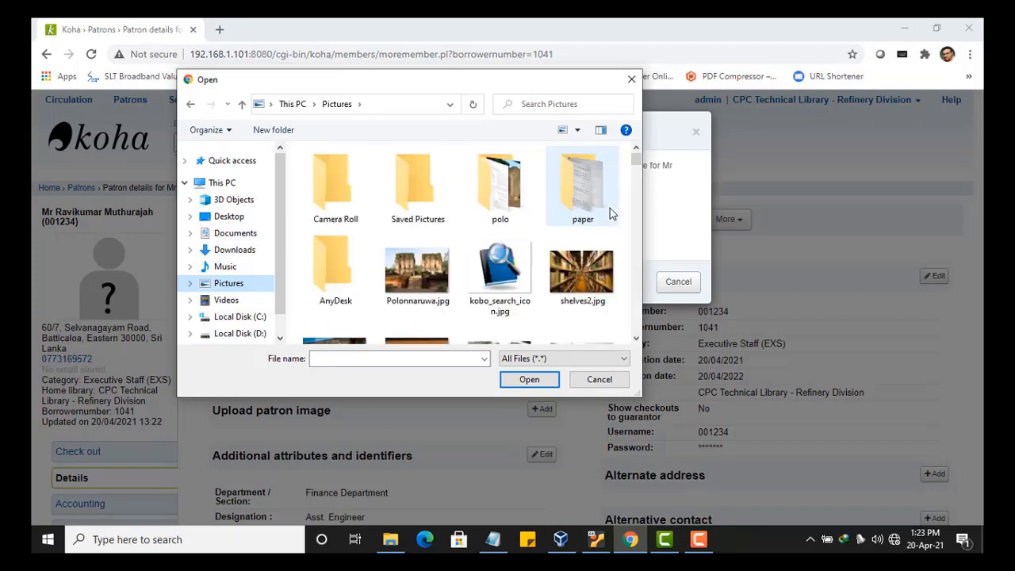
{"action": "left_click_drag", "start_coordinate": [637, 160], "coordinate": [638, 169]}
{"action": "left_click", "coordinate": [601, 229]}
{"action": "left_click", "coordinate": [525, 383]}
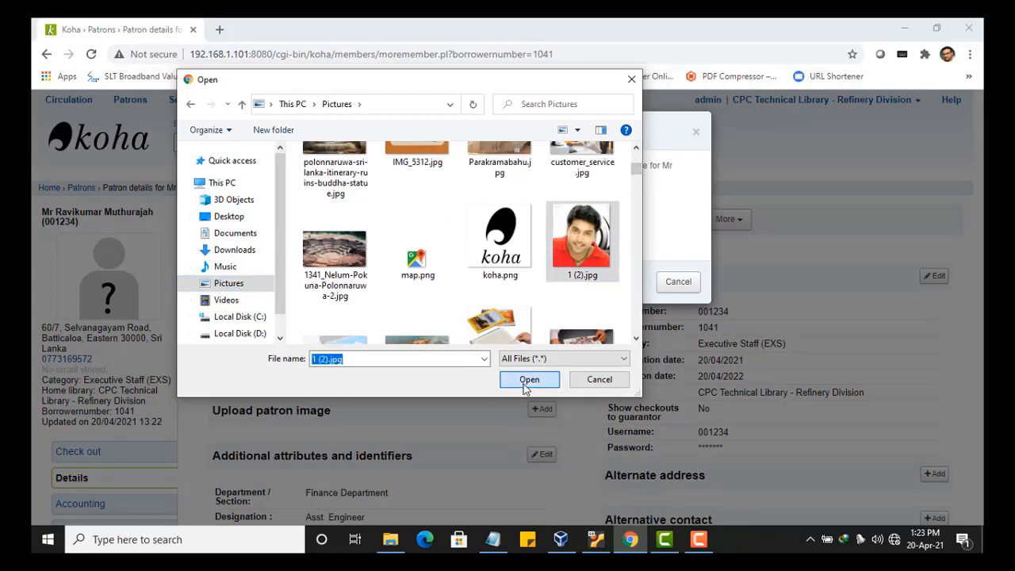
{"action": "left_click", "coordinate": [325, 240]}
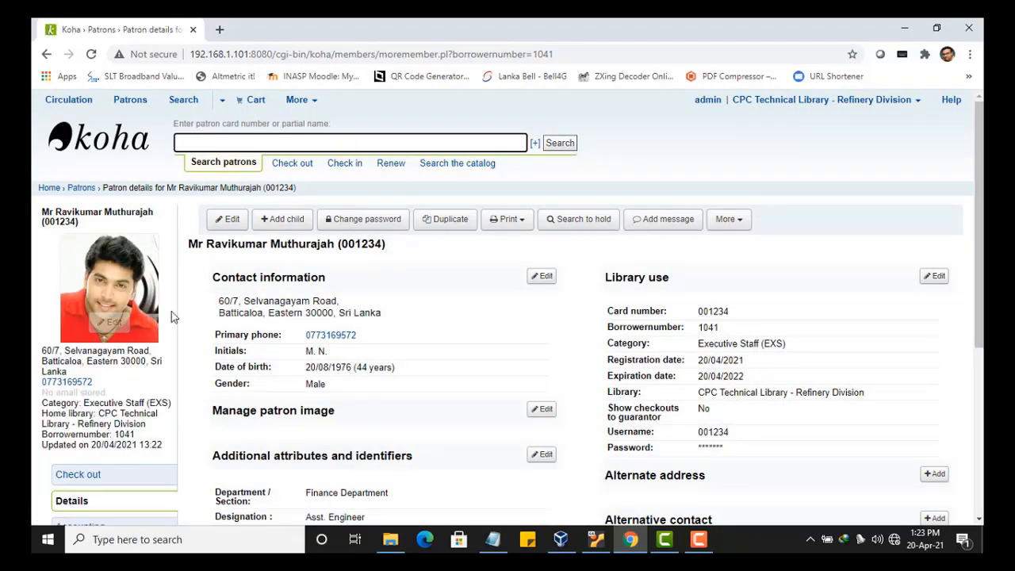
- Return to the Koha staff client home page using the Koha logo
{"action": "scroll", "coordinate": [265, 383], "scroll_direction": "down", "scroll_amount": 1}
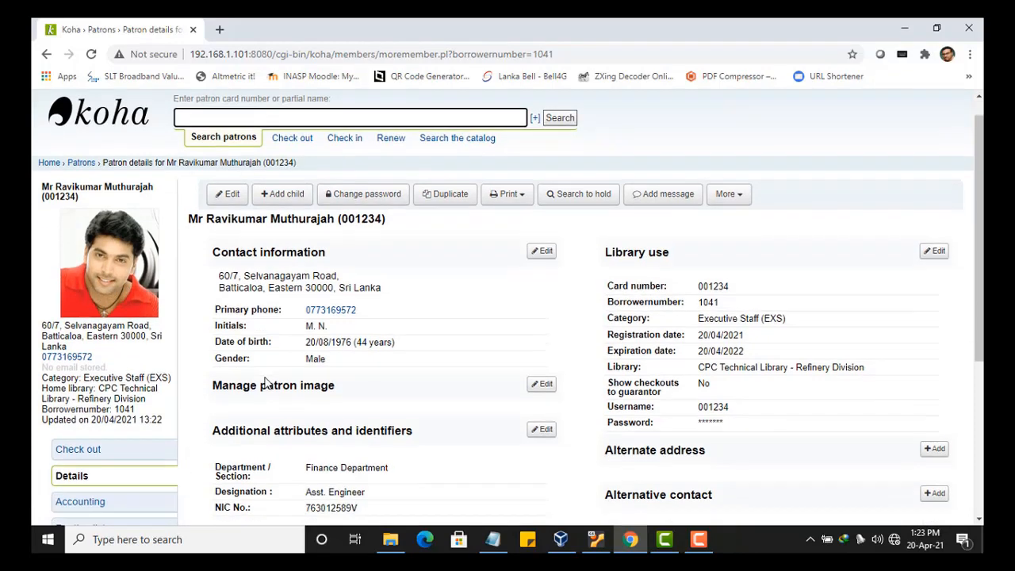
{"action": "mouse_move", "coordinate": [115, 259]}
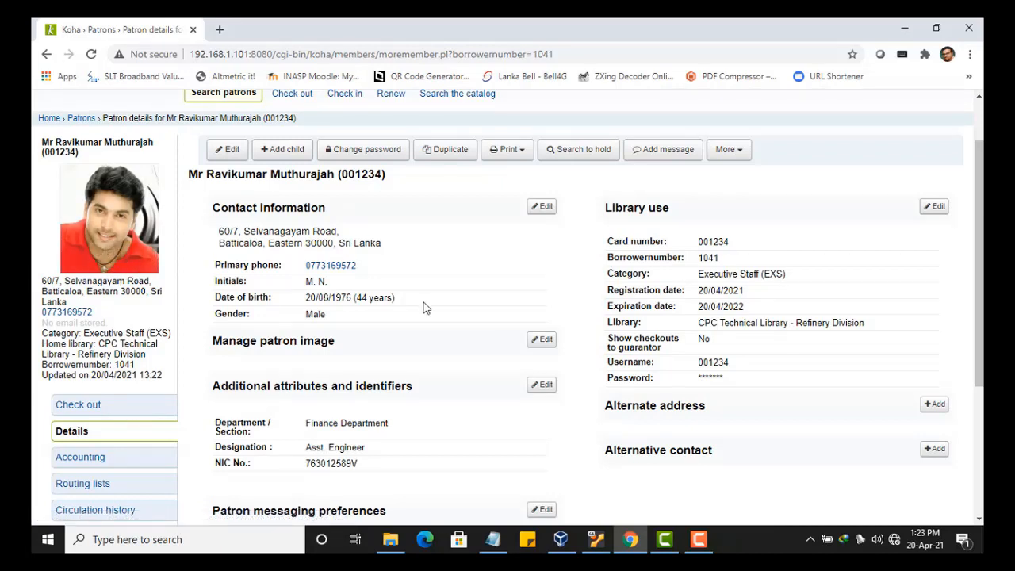
{"action": "scroll", "coordinate": [423, 308], "scroll_direction": "up", "scroll_amount": 1}
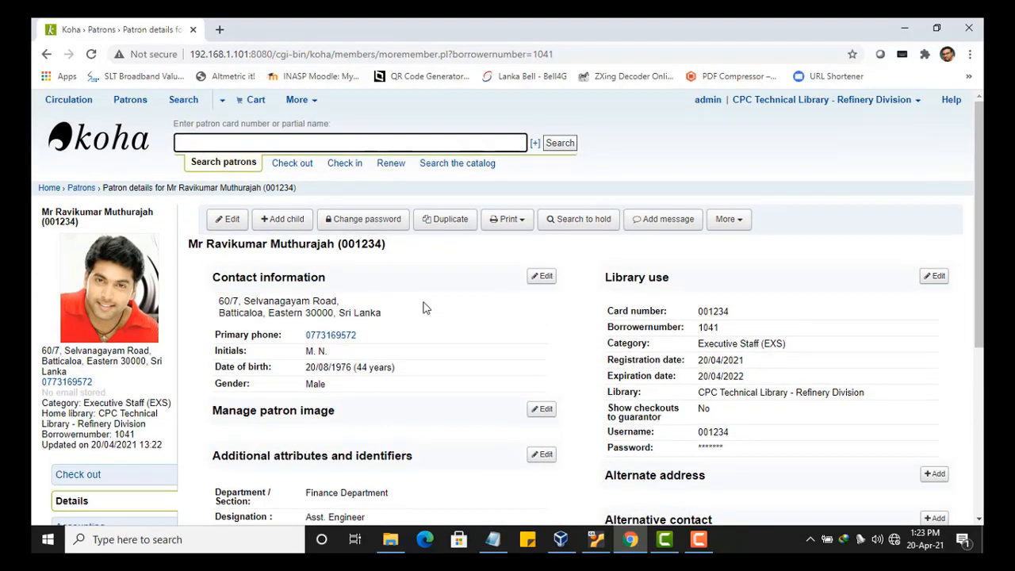
{"action": "left_click", "coordinate": [142, 147]}
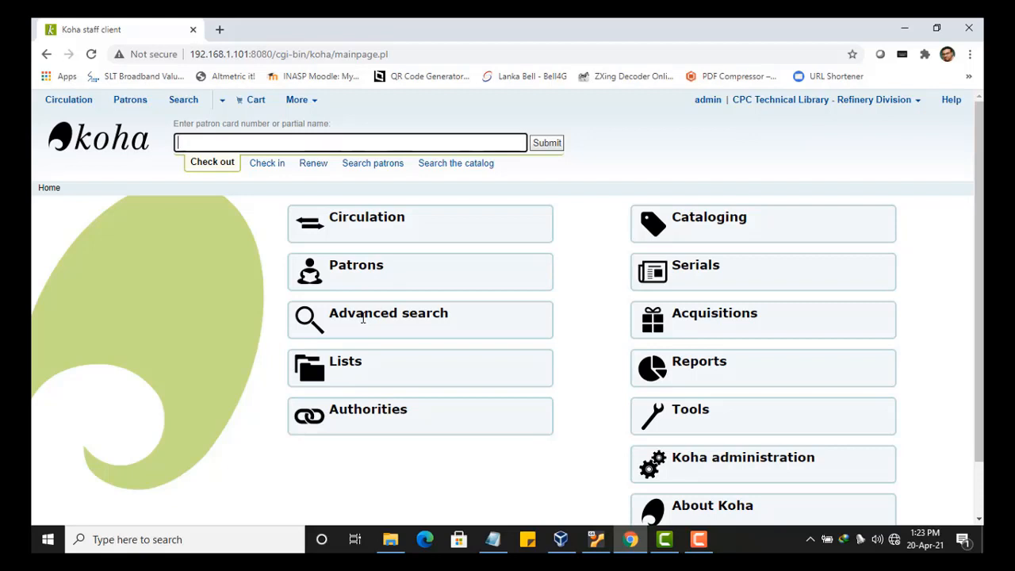
- Start a new Library Staff patron from the Patrons module's New patron menu
{"action": "left_click", "coordinate": [396, 276]}
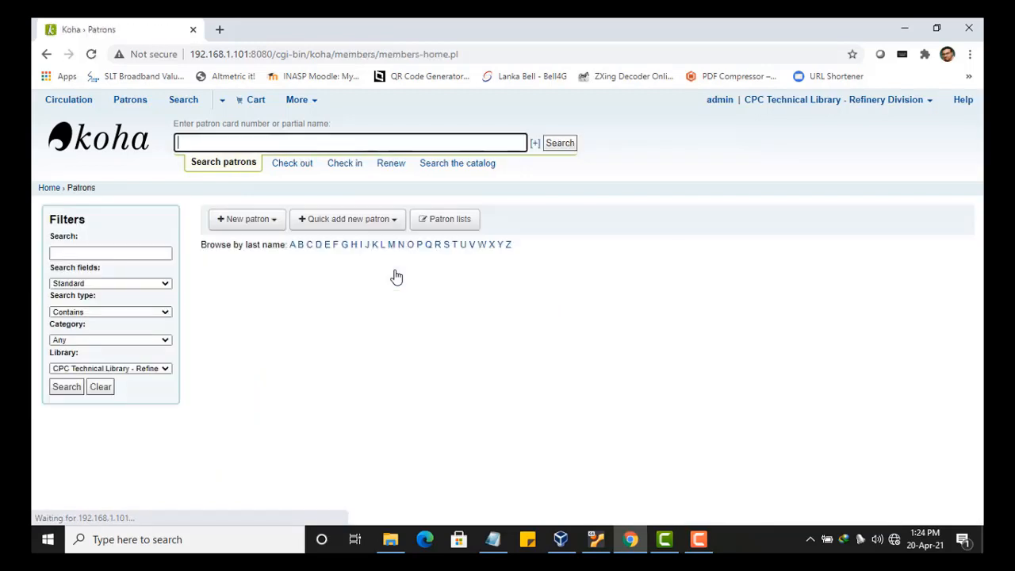
{"action": "left_click", "coordinate": [269, 225]}
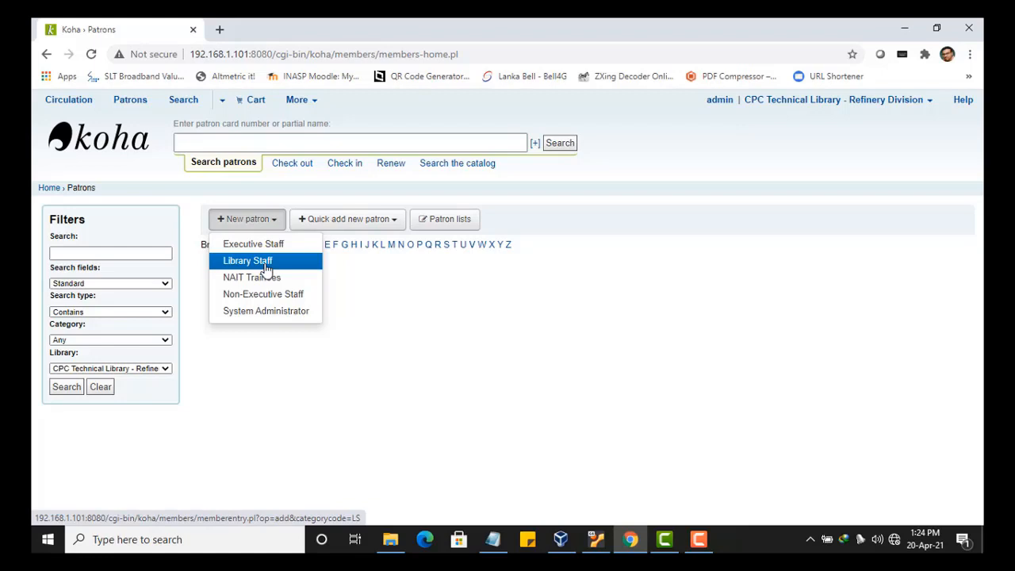
{"action": "left_click", "coordinate": [247, 261]}
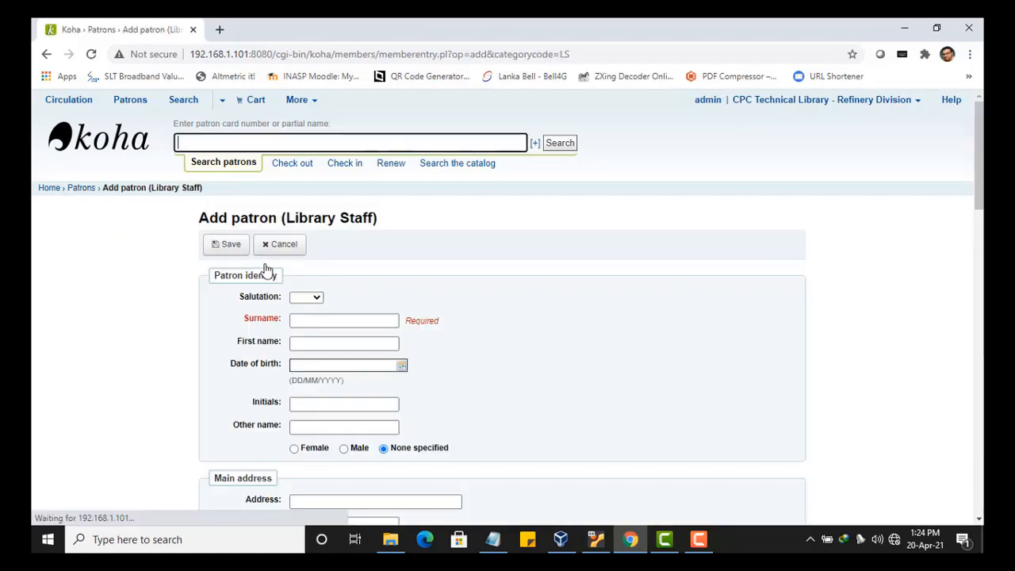
{"action": "scroll", "coordinate": [263, 268], "scroll_direction": "down", "scroll_amount": 1}
- Set the salutation to Mr and enter the patron's surname
{"action": "left_click", "coordinate": [306, 228]}
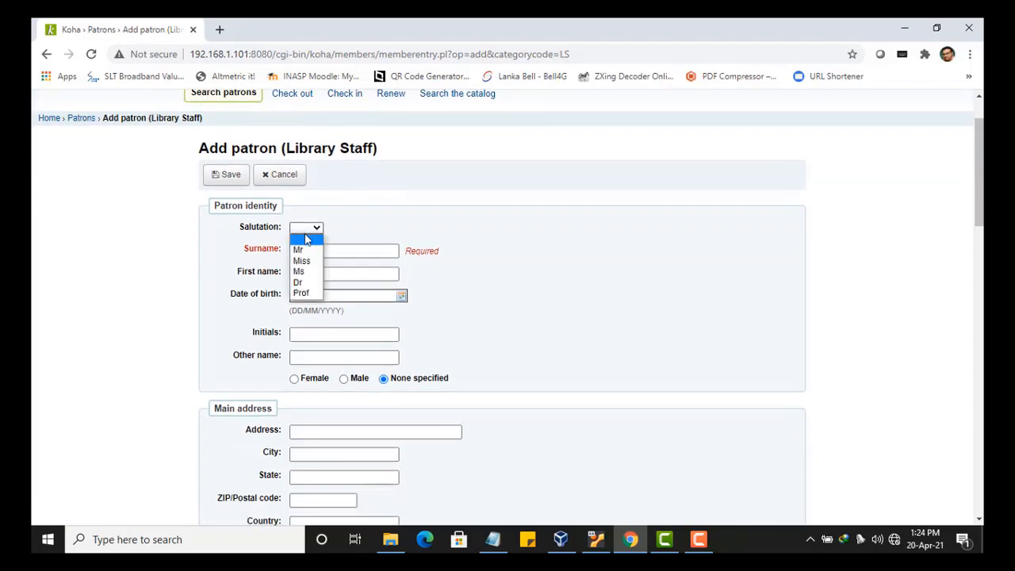
{"action": "left_click", "coordinate": [306, 246]}
{"action": "left_click", "coordinate": [311, 251]}
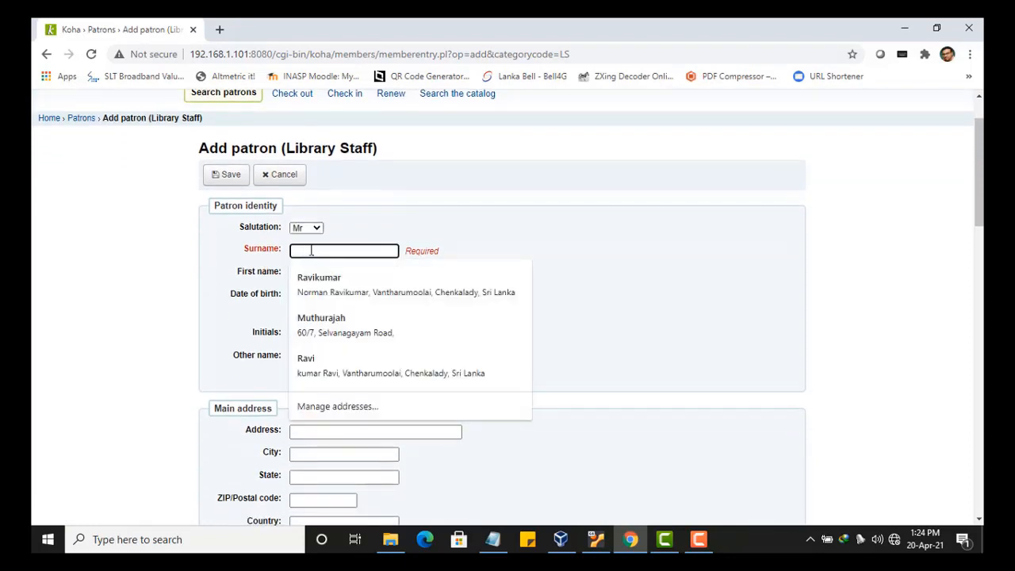
{"action": "type", "text": "Ravi"}
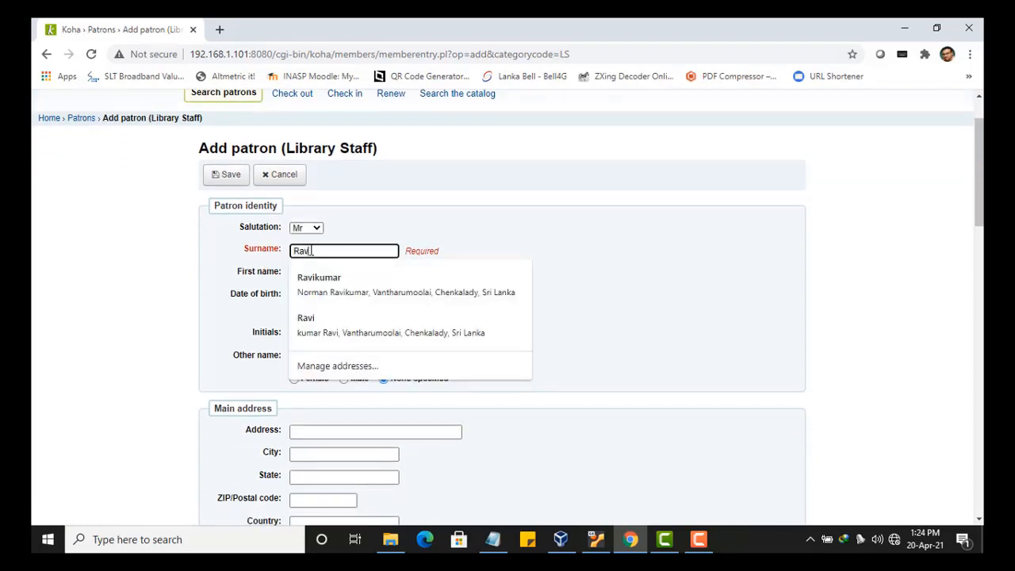
{"action": "left_click", "coordinate": [517, 234]}
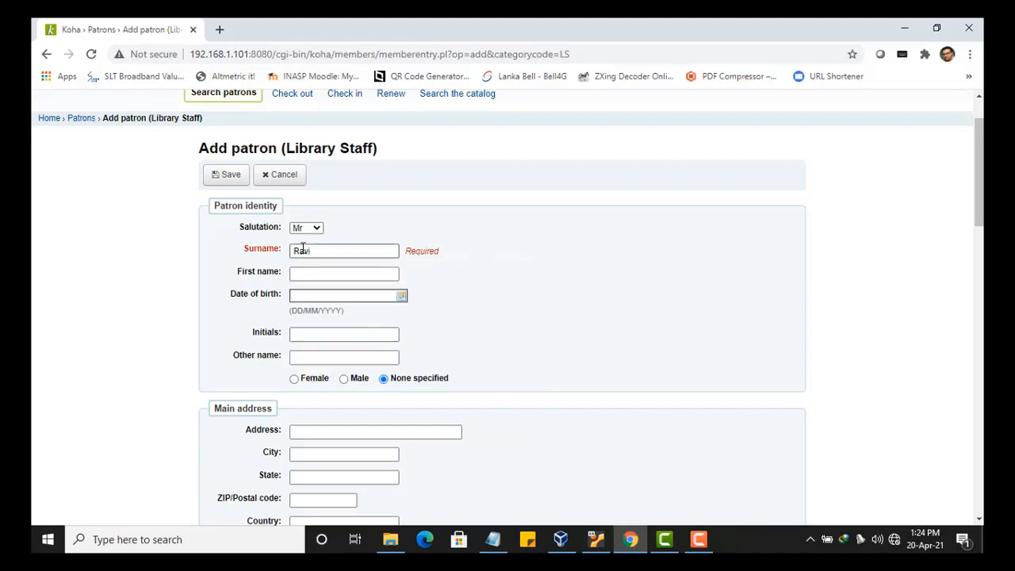
- Enter the patron's card number in the Library management section
{"action": "scroll", "coordinate": [302, 249], "scroll_direction": "down", "scroll_amount": 4}
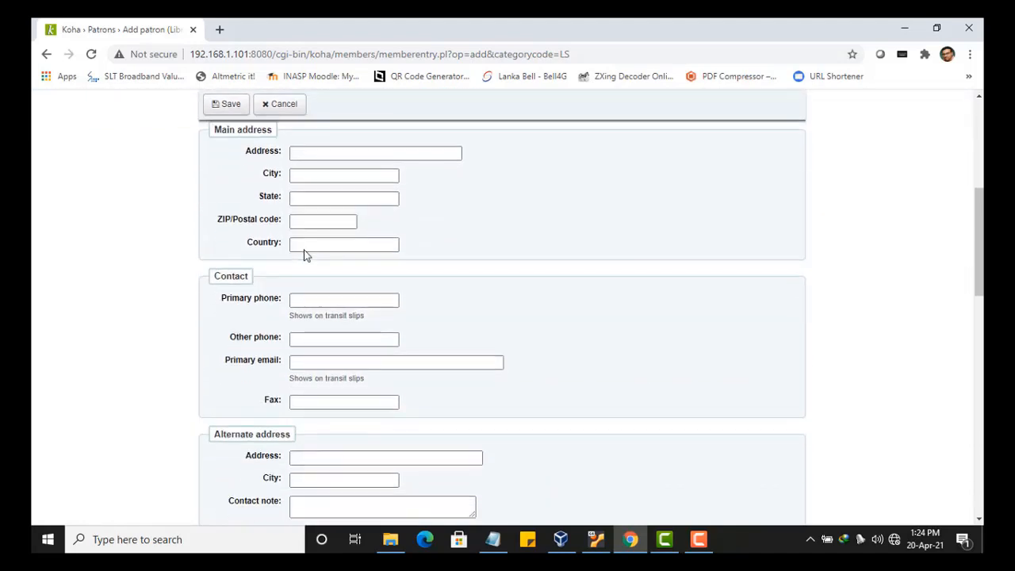
{"action": "left_click", "coordinate": [305, 249]}
{"action": "scroll", "coordinate": [304, 254], "scroll_direction": "down", "scroll_amount": 1}
{"action": "scroll", "coordinate": [325, 365], "scroll_direction": "down", "scroll_amount": 2}
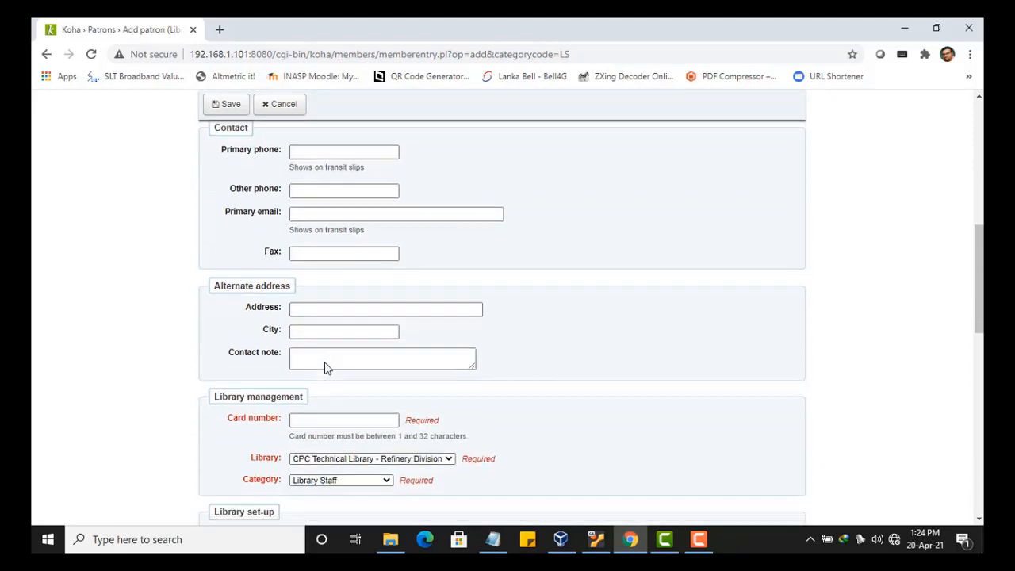
{"action": "left_click", "coordinate": [322, 361]}
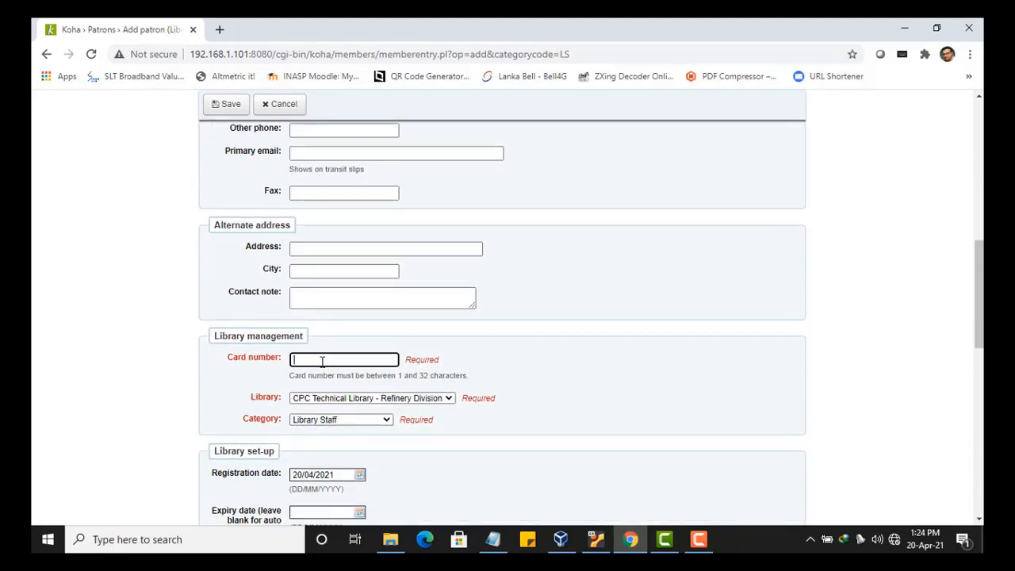
{"action": "type", "text": "LS21"}
- Recheck the Surname field and dismiss its autofill suggestions before the login section
{"action": "scroll", "coordinate": [322, 361], "scroll_direction": "down", "scroll_amount": 3}
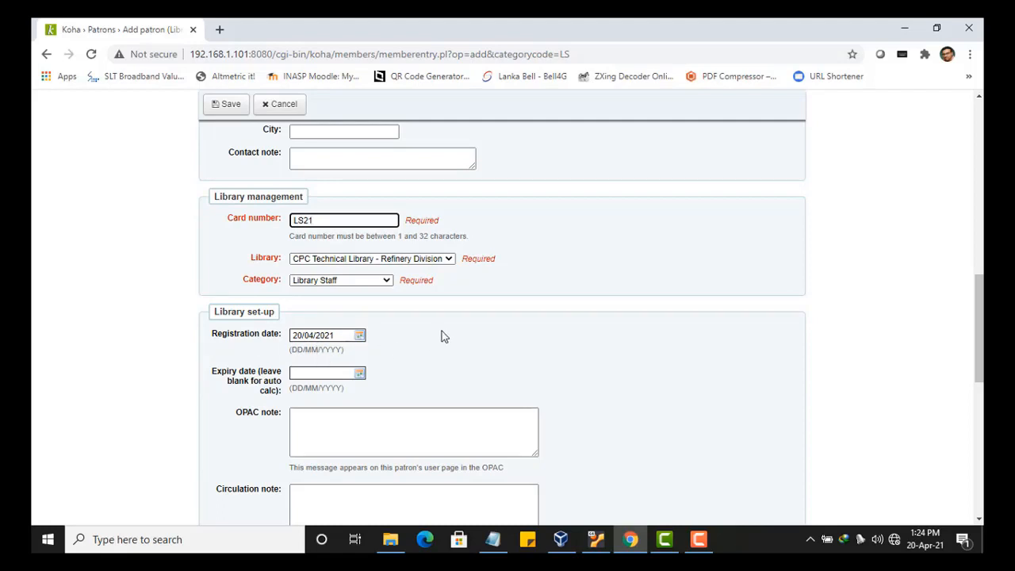
{"action": "scroll", "coordinate": [442, 332], "scroll_direction": "down", "scroll_amount": 5}
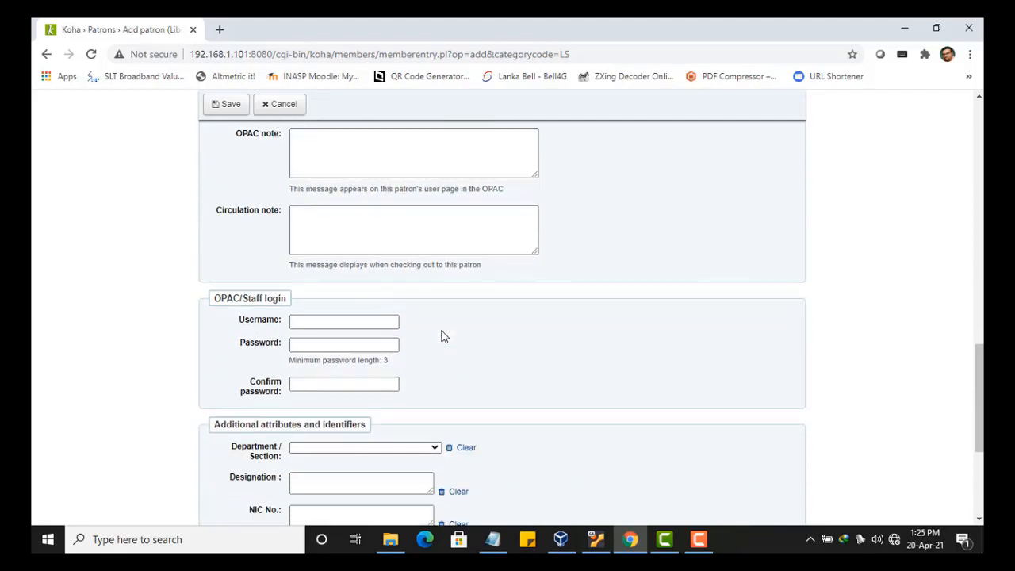
{"action": "left_click", "coordinate": [345, 322]}
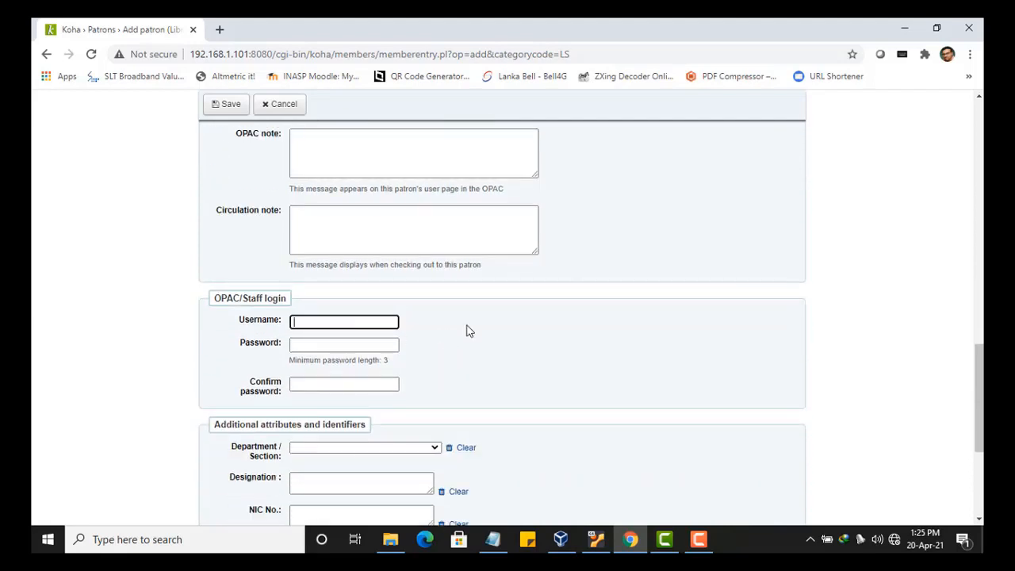
{"action": "scroll", "coordinate": [468, 331], "scroll_direction": "up", "scroll_amount": 5}
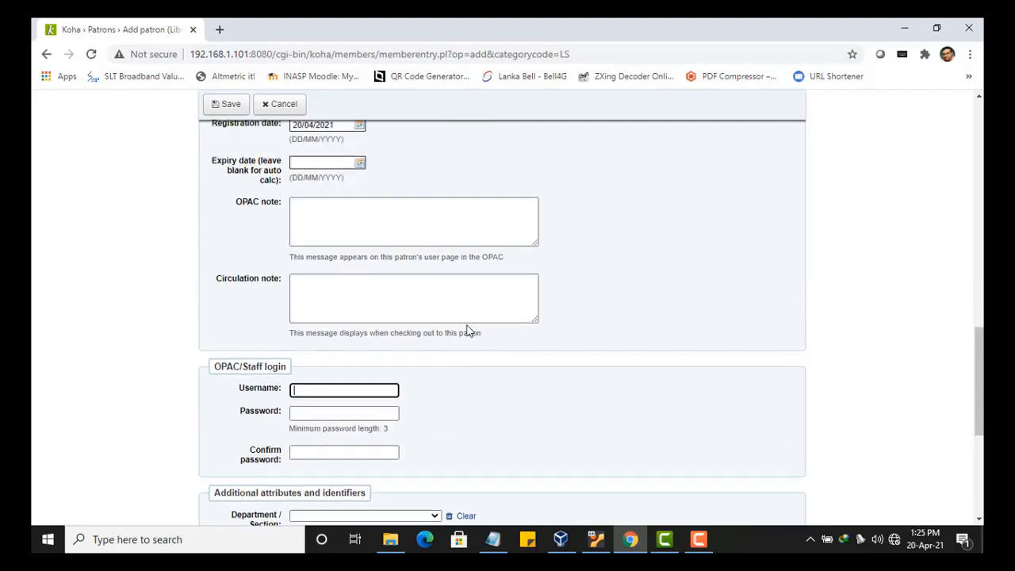
{"action": "scroll", "coordinate": [468, 325], "scroll_direction": "down", "scroll_amount": 5}
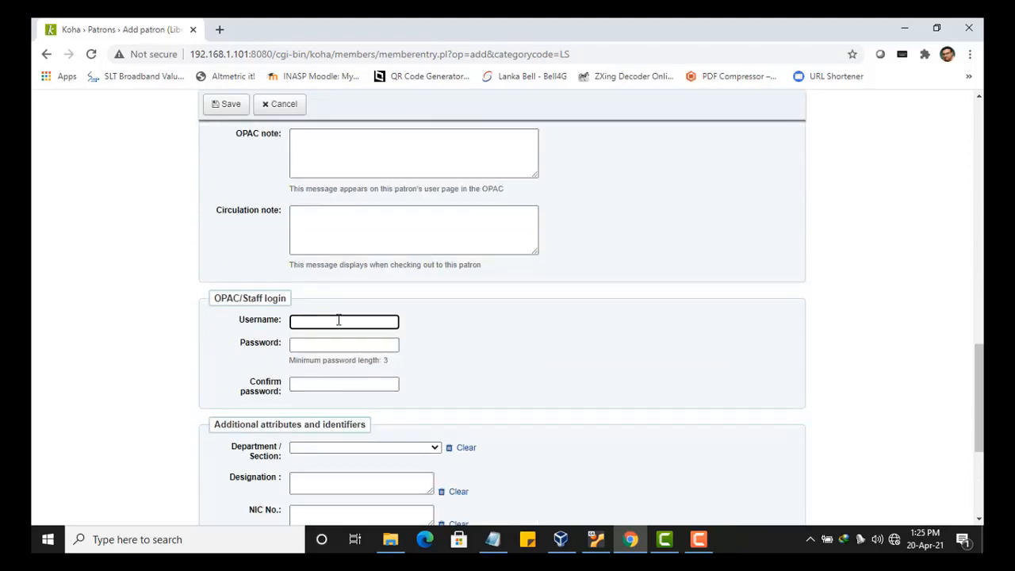
{"action": "scroll", "coordinate": [349, 320], "scroll_direction": "up", "scroll_amount": 10}
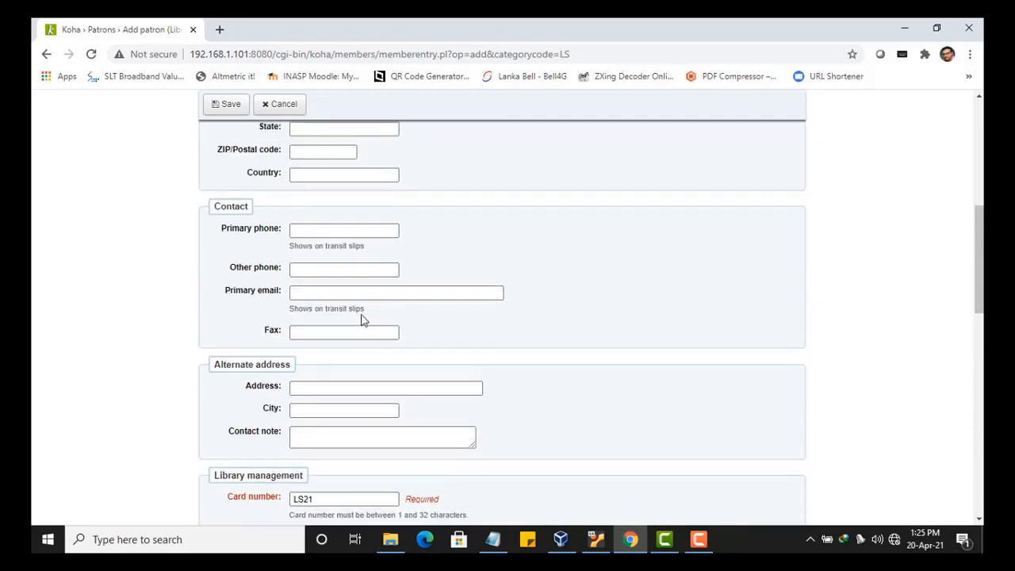
{"action": "scroll", "coordinate": [361, 319], "scroll_direction": "up", "scroll_amount": 3}
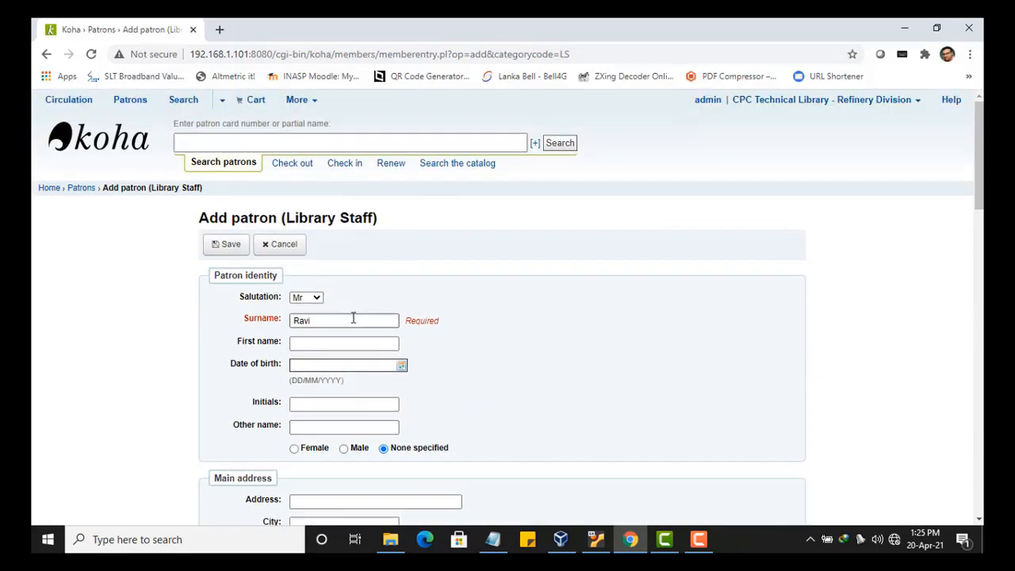
{"action": "double_click", "coordinate": [295, 320]}
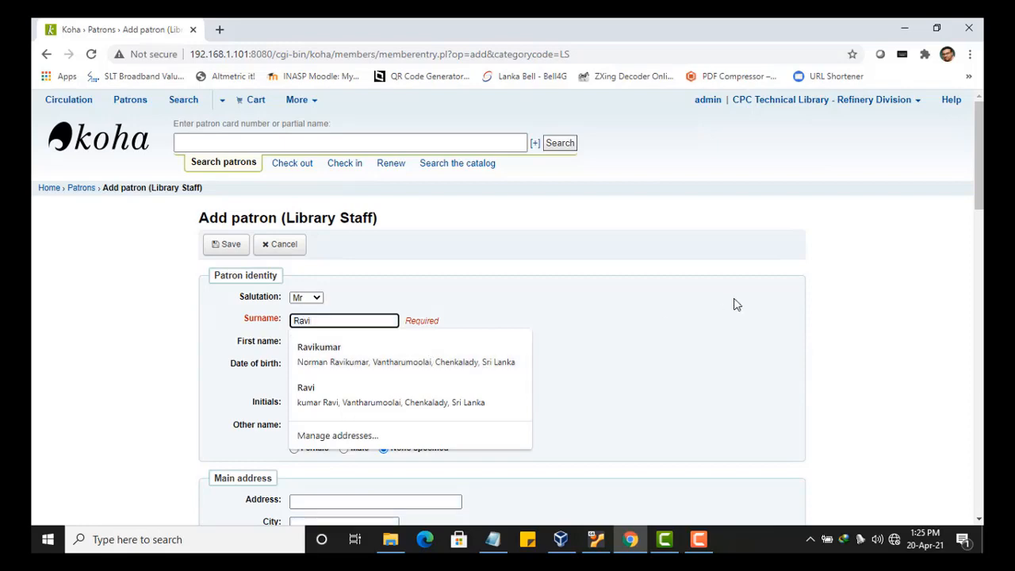
{"action": "left_click", "coordinate": [667, 305]}
{"action": "scroll", "coordinate": [668, 306], "scroll_direction": "down", "scroll_amount": 1}
{"action": "scroll", "coordinate": [669, 305], "scroll_direction": "down", "scroll_amount": 15}
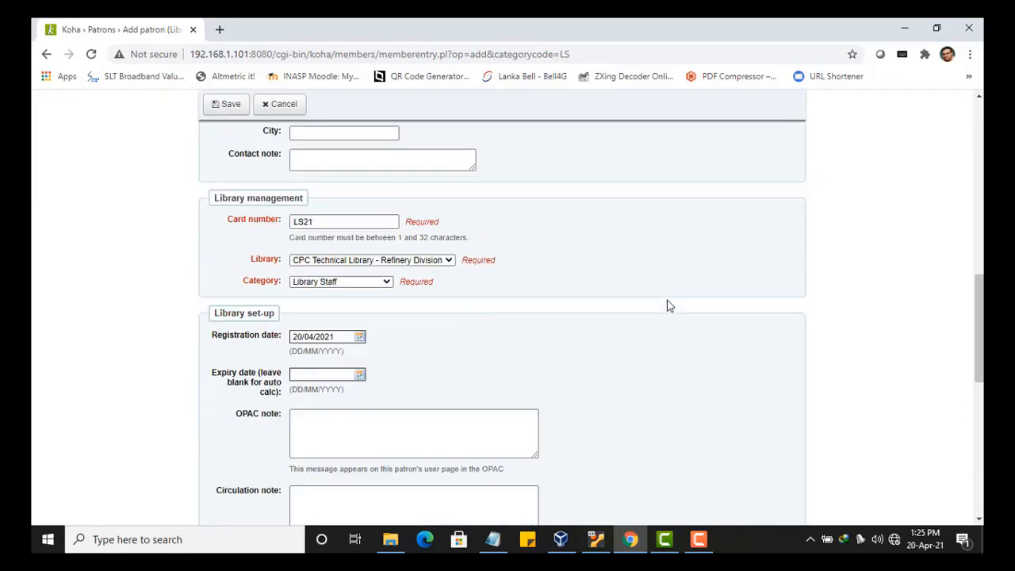
{"action": "scroll", "coordinate": [328, 209], "scroll_direction": "up", "scroll_amount": 2}
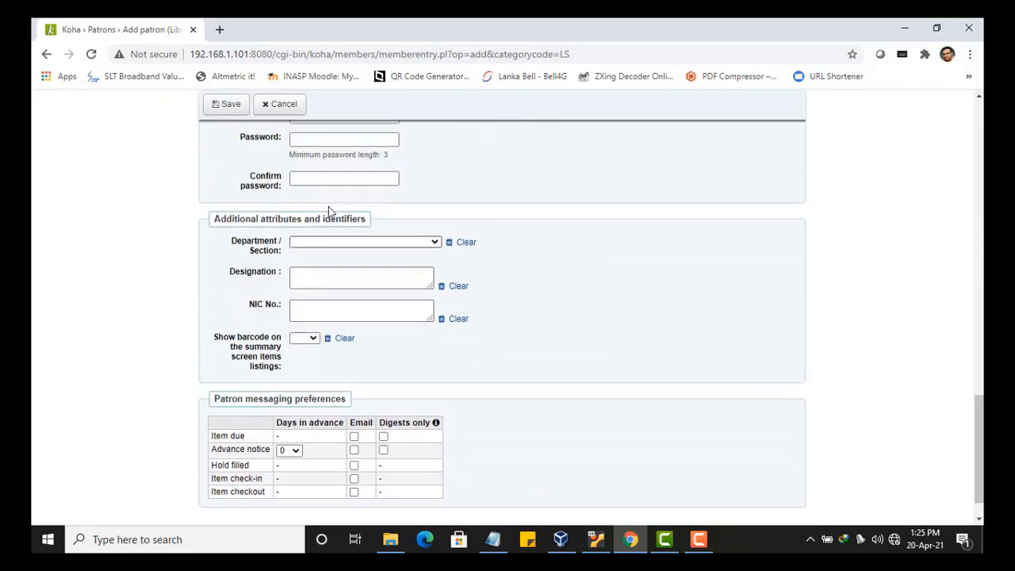
- Fill in the login username, a password and its matching confirmation under OPAC/Staff login
{"action": "left_click", "coordinate": [322, 217]}
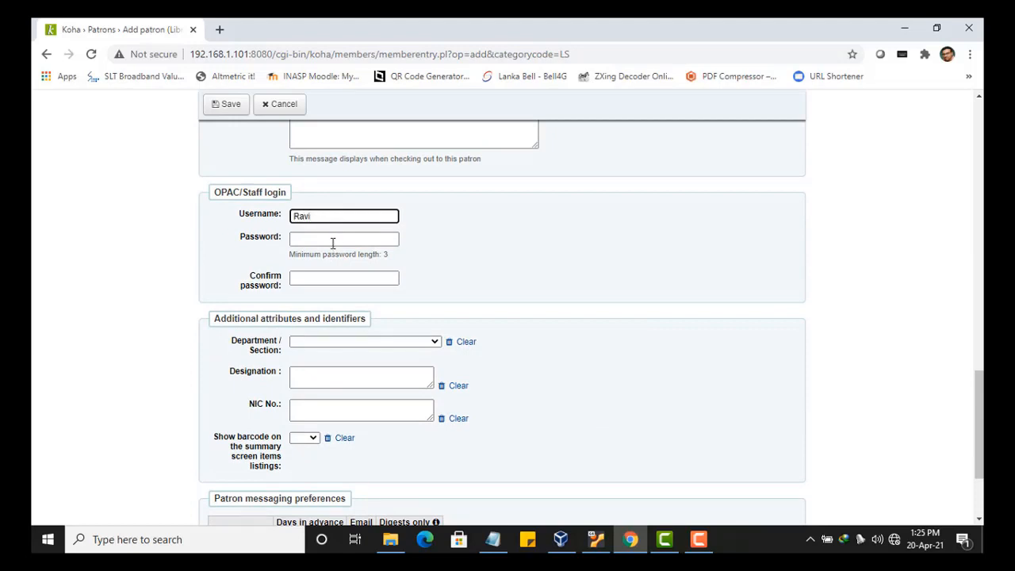
{"action": "left_click", "coordinate": [333, 243]}
{"action": "type", "text": "123"}
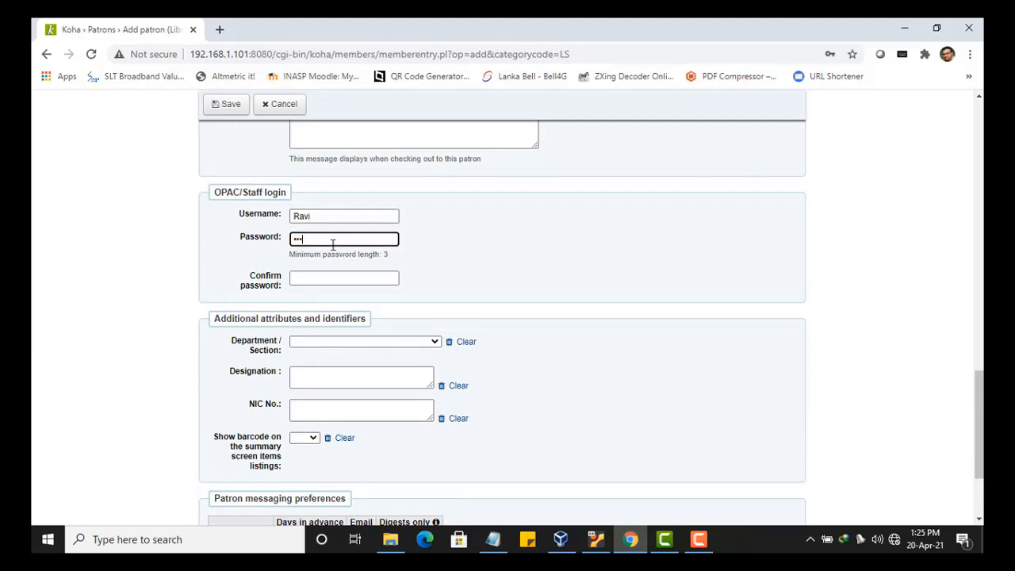
{"action": "left_click", "coordinate": [336, 277]}
{"action": "type", "text": "123"}
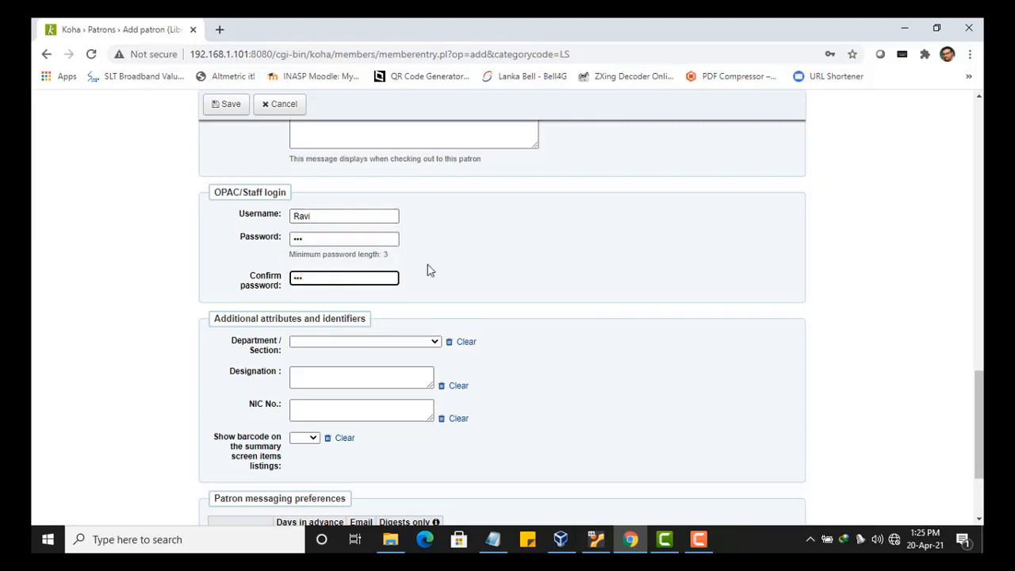
{"action": "scroll", "coordinate": [429, 270], "scroll_direction": "down", "scroll_amount": 1}
{"action": "scroll", "coordinate": [428, 270], "scroll_direction": "down", "scroll_amount": 1}
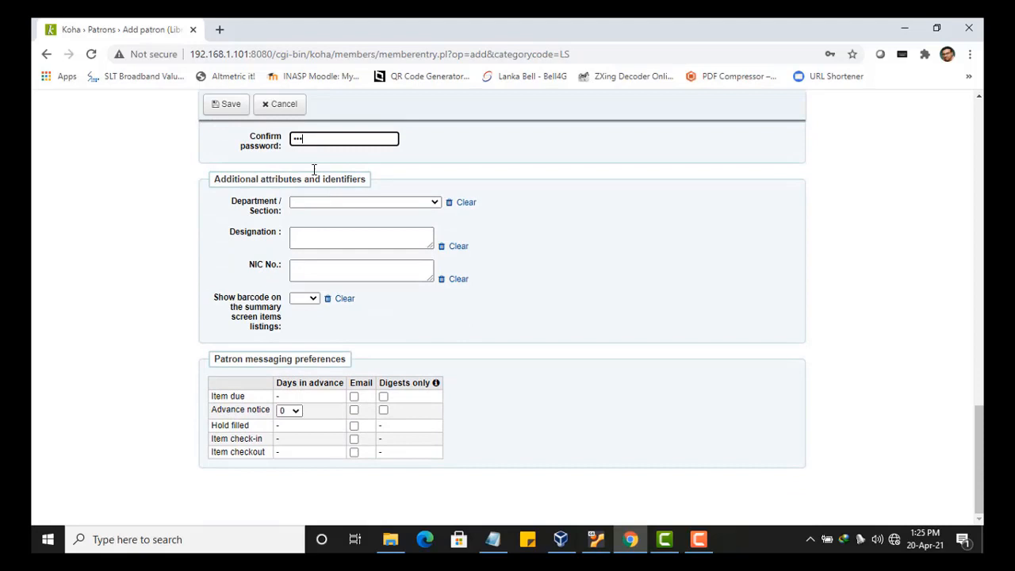
- Save the new Library Staff patron and bring up the More actions menu on its details page
{"action": "left_click", "coordinate": [226, 104]}
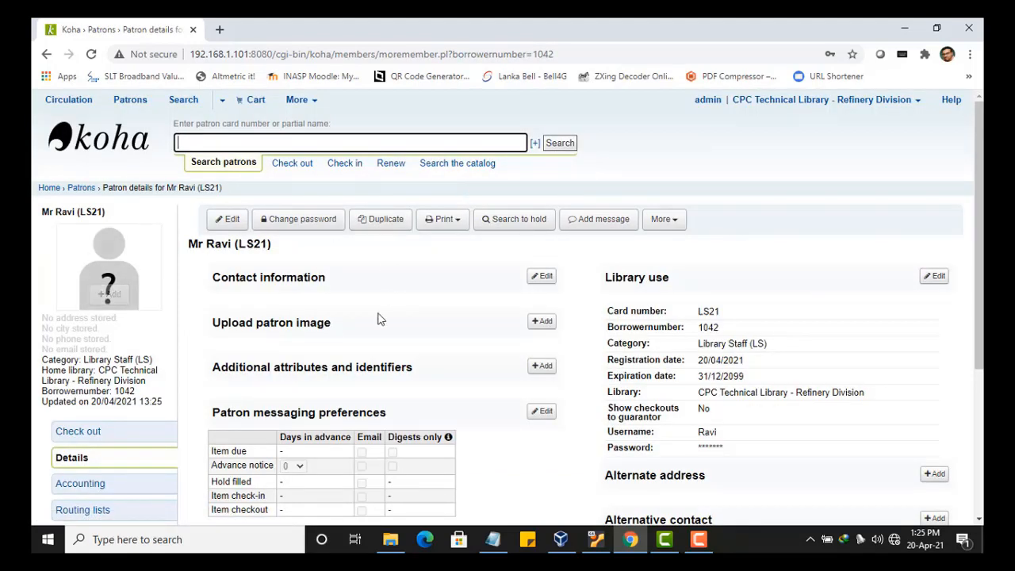
{"action": "mouse_move", "coordinate": [103, 288]}
{"action": "left_click", "coordinate": [678, 228]}
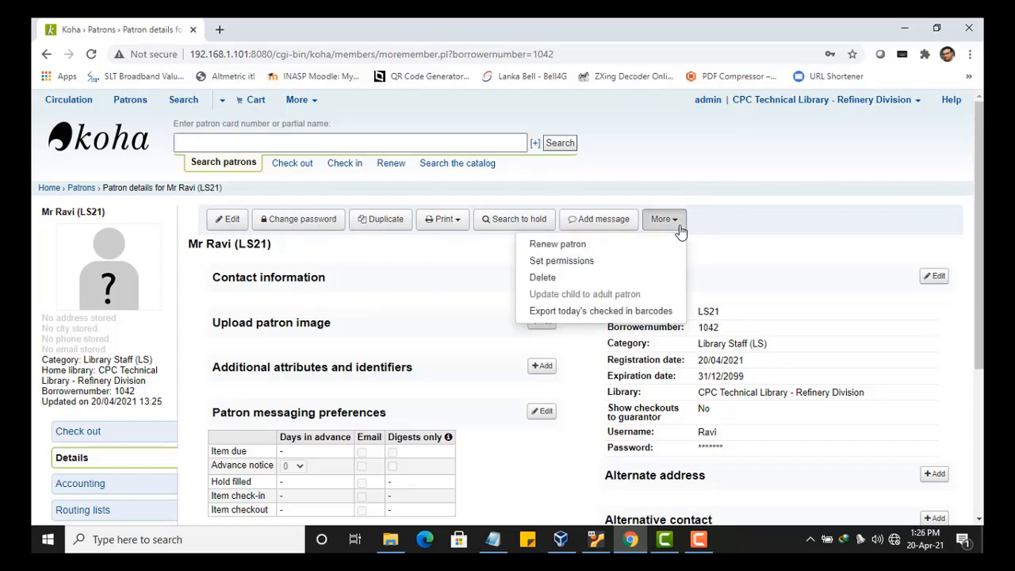
- Open Set permissions and grant all 'Check out and check in items' permissions
{"action": "left_click", "coordinate": [590, 262]}
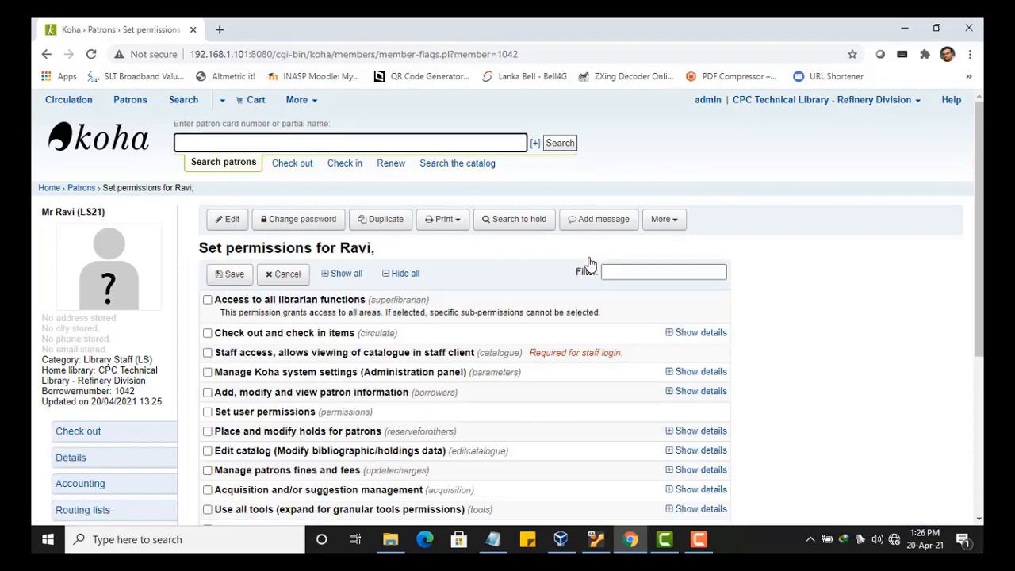
{"action": "scroll", "coordinate": [590, 264], "scroll_direction": "down", "scroll_amount": 3}
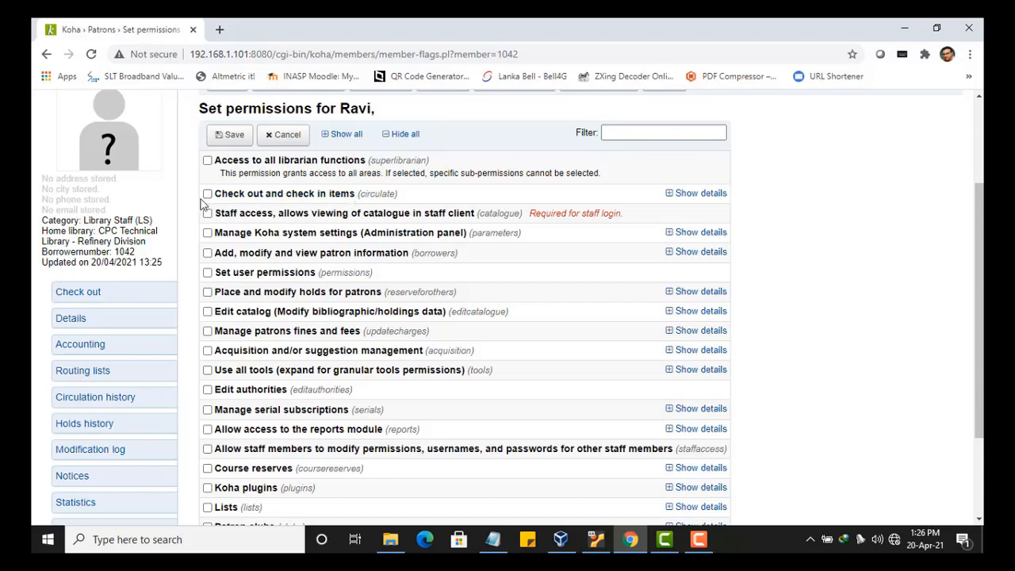
{"action": "left_click", "coordinate": [207, 195]}
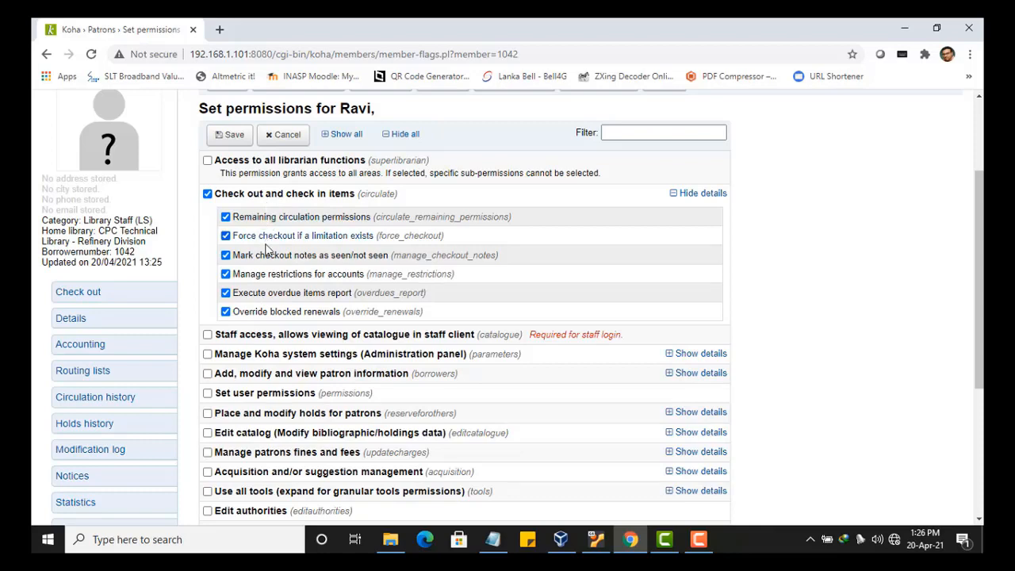
{"action": "scroll", "coordinate": [221, 199], "scroll_direction": "down", "scroll_amount": 1}
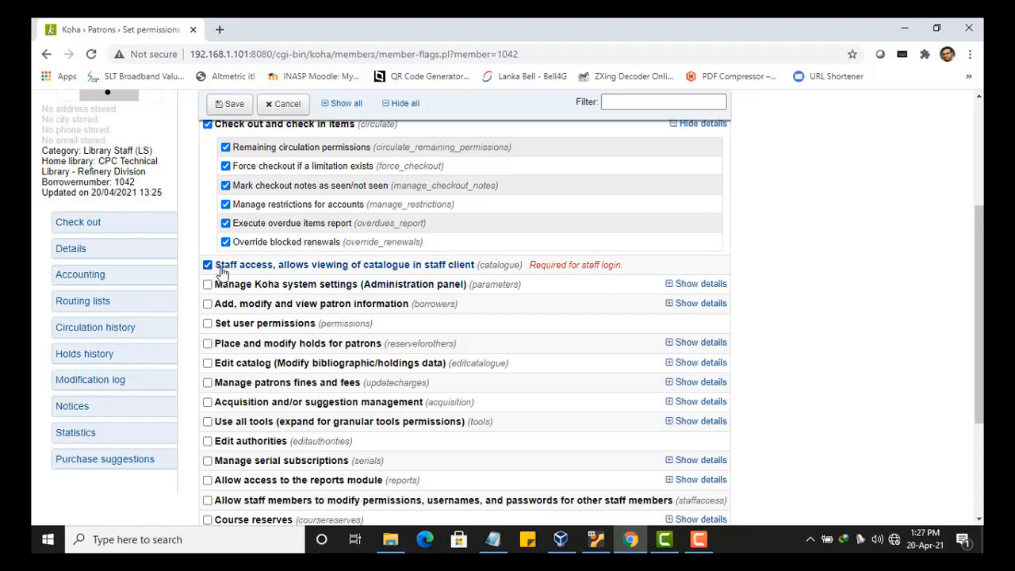
{"action": "scroll", "coordinate": [221, 272], "scroll_direction": "down", "scroll_amount": 1}
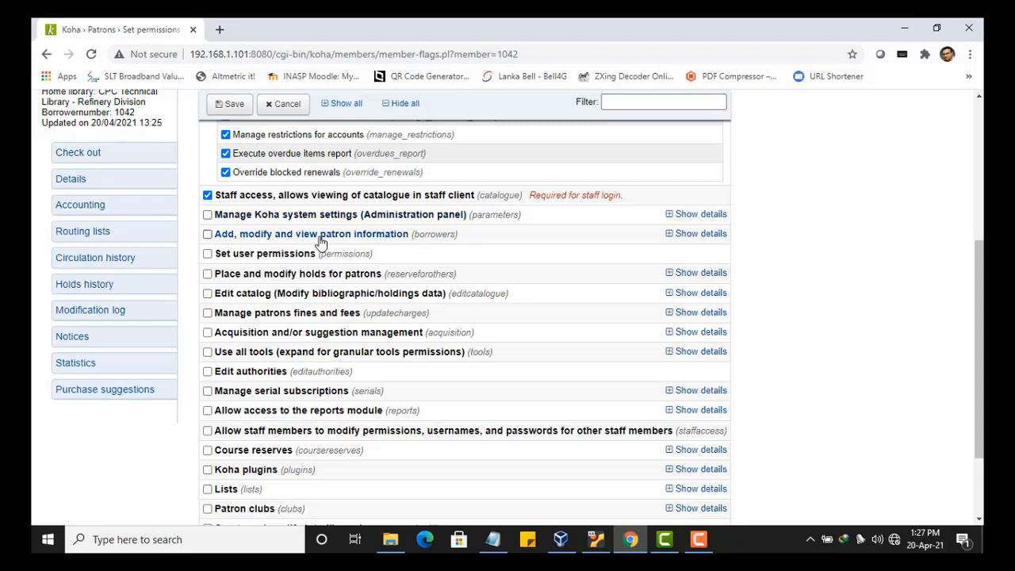
- Grant patron information management and 'Place and modify holds for patrons' permissions
{"action": "left_click", "coordinate": [208, 235]}
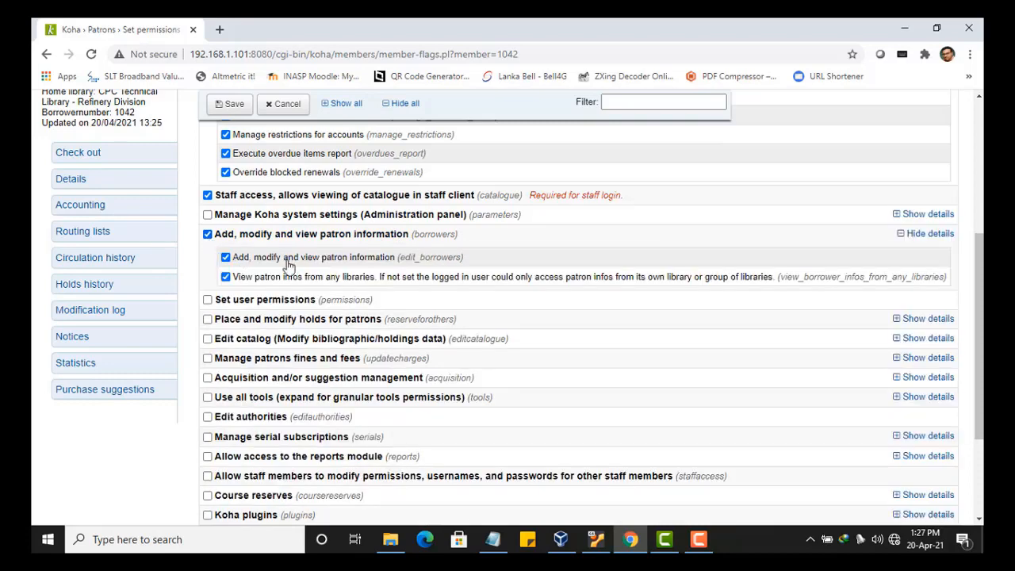
{"action": "scroll", "coordinate": [299, 284], "scroll_direction": "down", "scroll_amount": 2}
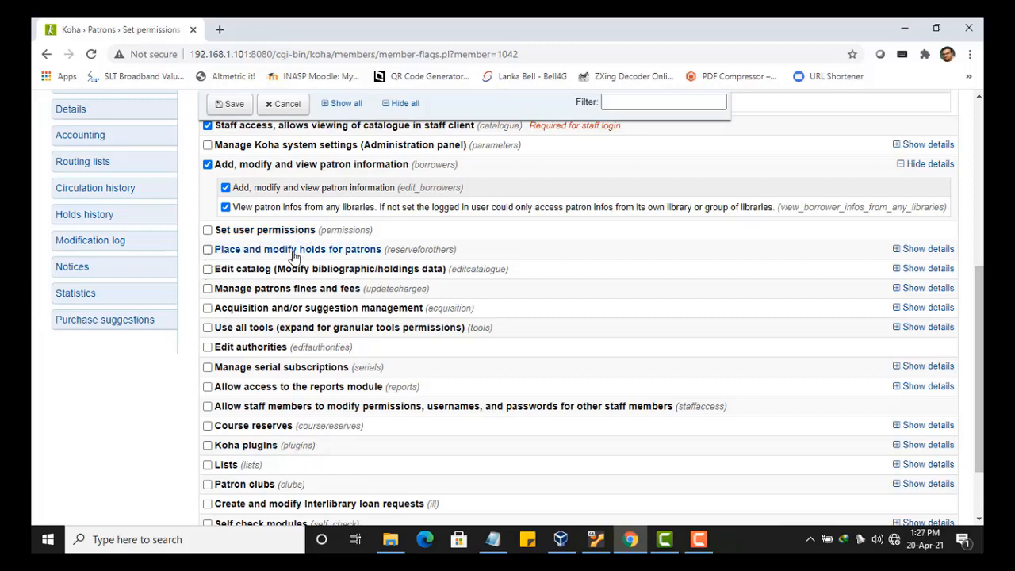
{"action": "left_click", "coordinate": [208, 250]}
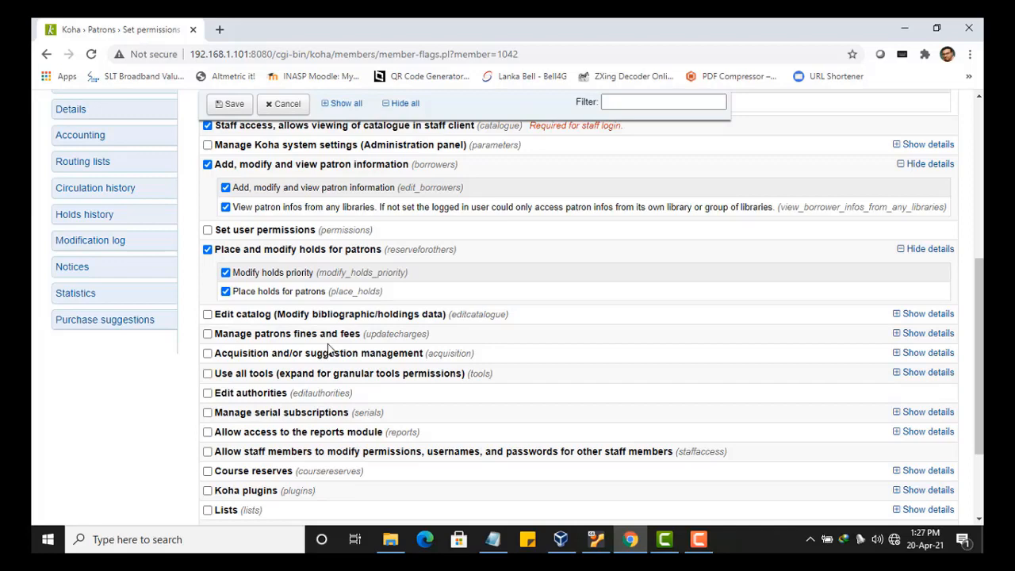
{"action": "scroll", "coordinate": [329, 349], "scroll_direction": "down", "scroll_amount": 1}
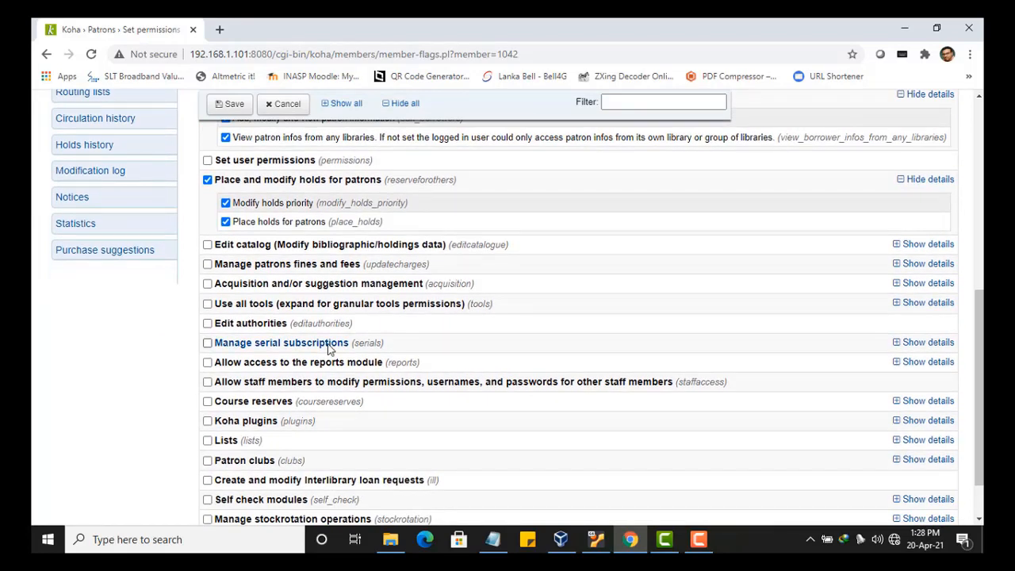
- Grant Edit catalog permissions except 'Delete all items at once'
{"action": "left_click", "coordinate": [207, 245]}
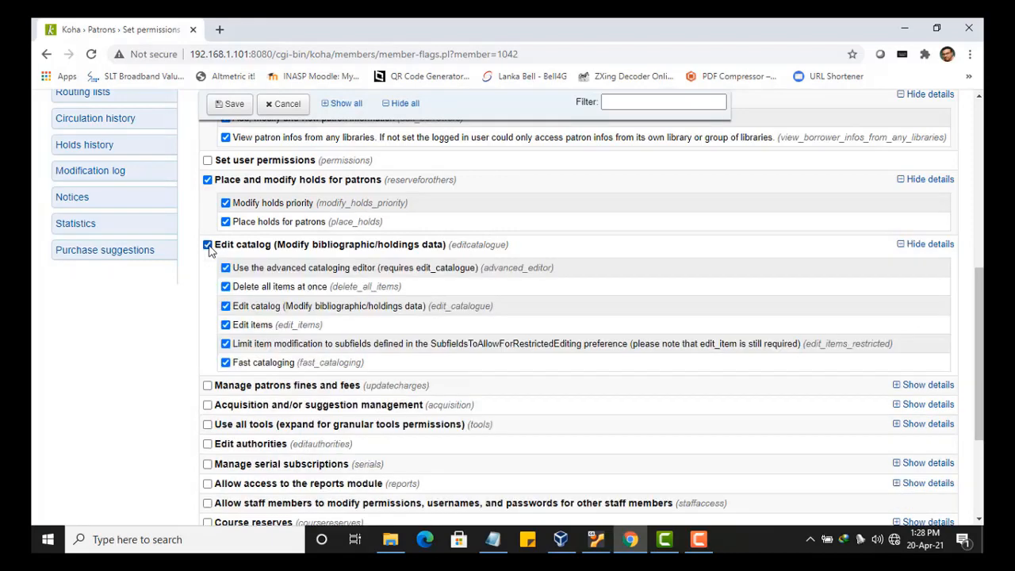
{"action": "left_click", "coordinate": [226, 289]}
{"action": "scroll", "coordinate": [290, 364], "scroll_direction": "down", "scroll_amount": 1}
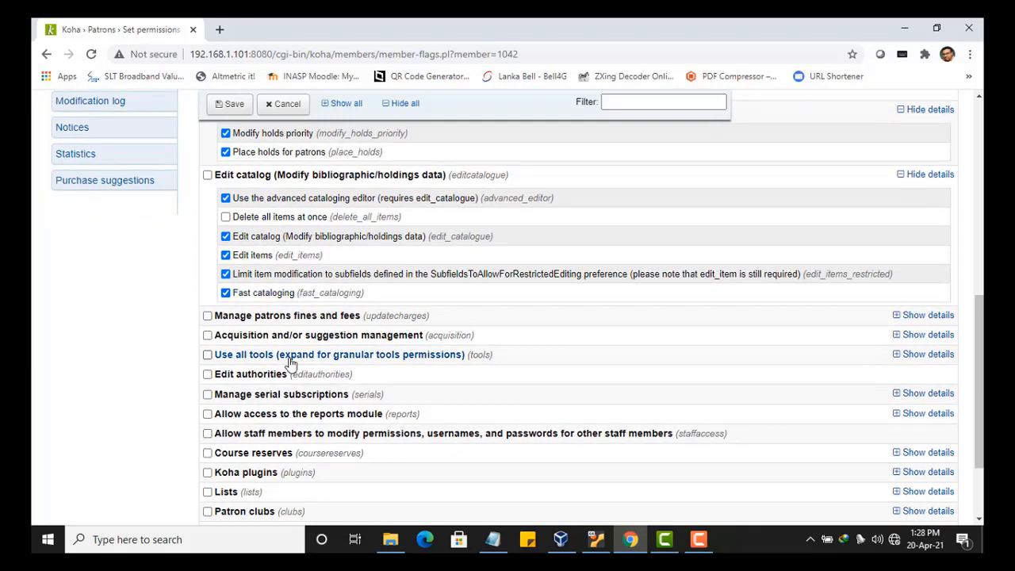
{"action": "scroll", "coordinate": [291, 364], "scroll_direction": "down", "scroll_amount": 1}
- Grant Manage patrons fines and fees permissions except Write off
{"action": "left_click", "coordinate": [207, 247]}
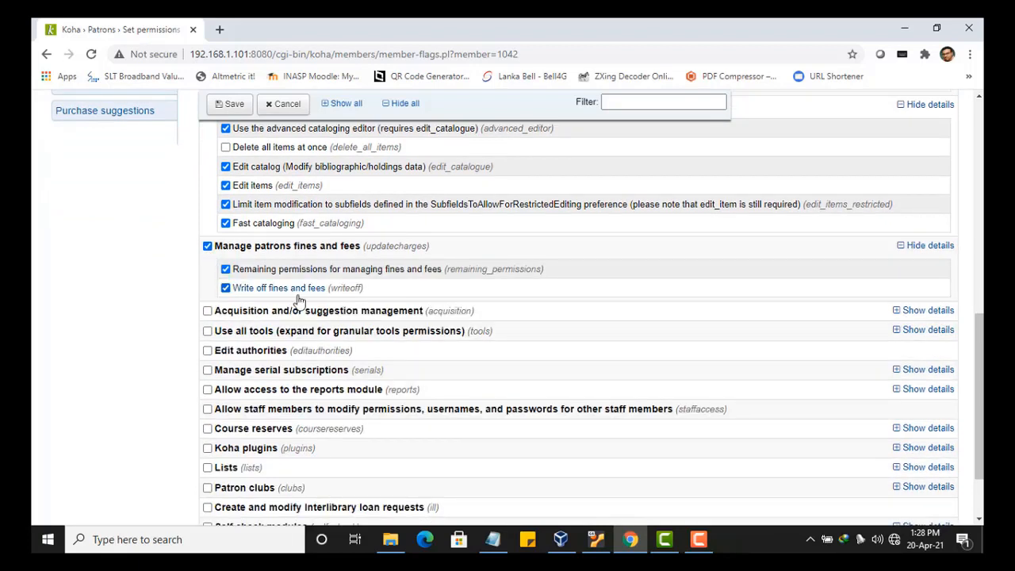
{"action": "left_click", "coordinate": [225, 289]}
{"action": "scroll", "coordinate": [286, 295], "scroll_direction": "down", "scroll_amount": 1}
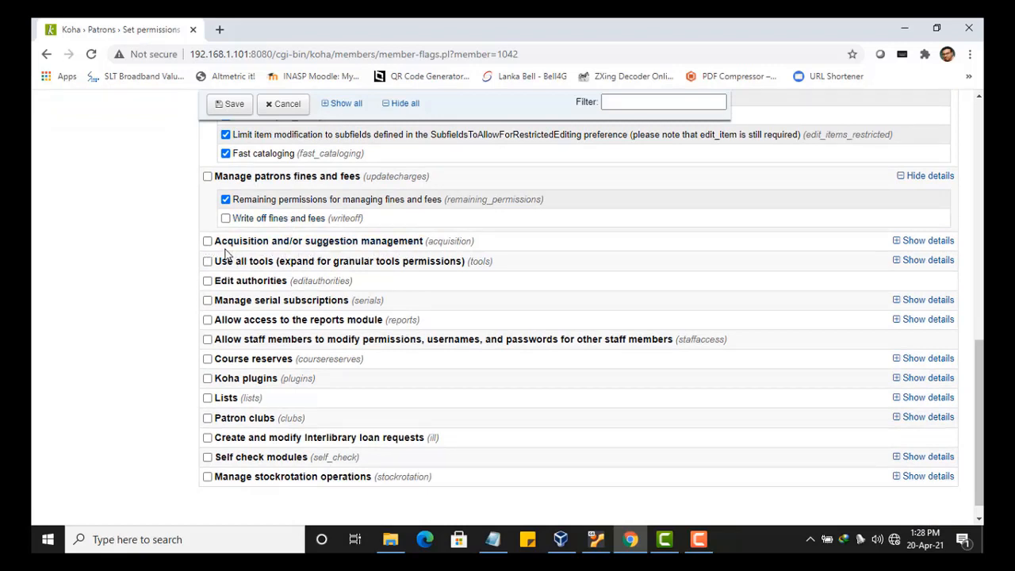
{"action": "scroll", "coordinate": [323, 286], "scroll_direction": "down", "scroll_amount": 1}
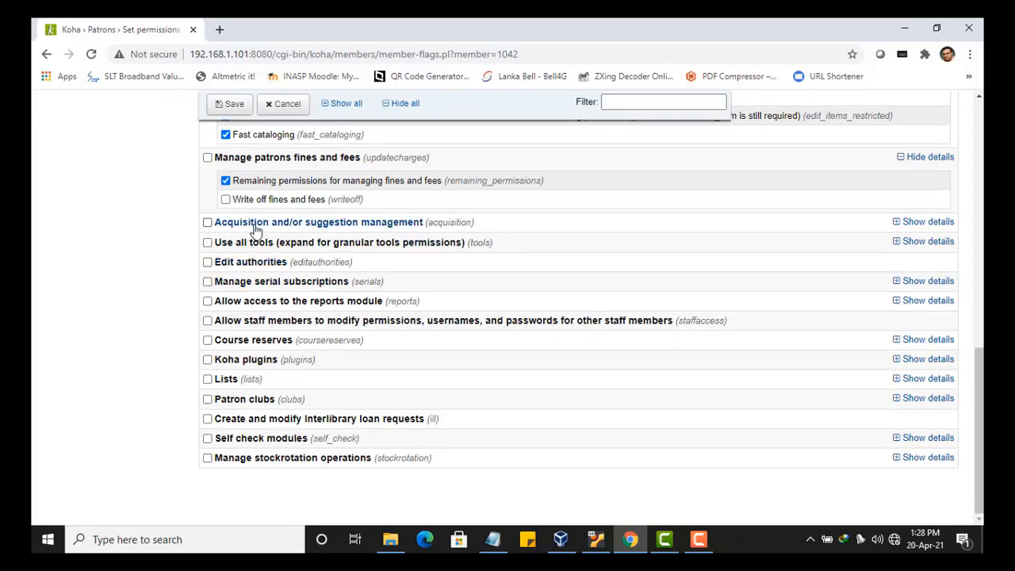
- Grant the Use all tools permission set
{"action": "left_click", "coordinate": [208, 244]}
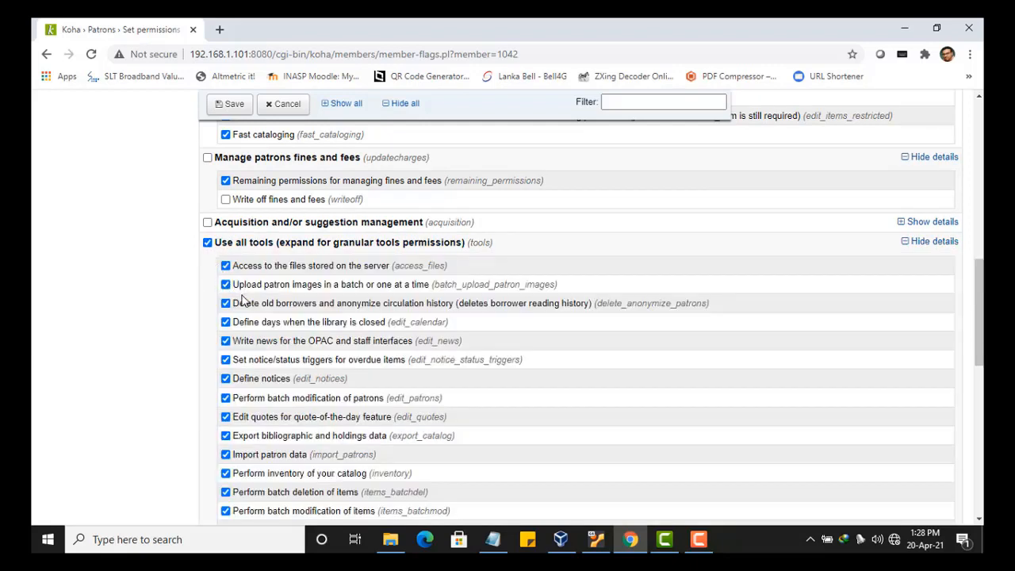
{"action": "scroll", "coordinate": [240, 298], "scroll_direction": "down", "scroll_amount": 1}
{"action": "scroll", "coordinate": [242, 302], "scroll_direction": "down", "scroll_amount": 1}
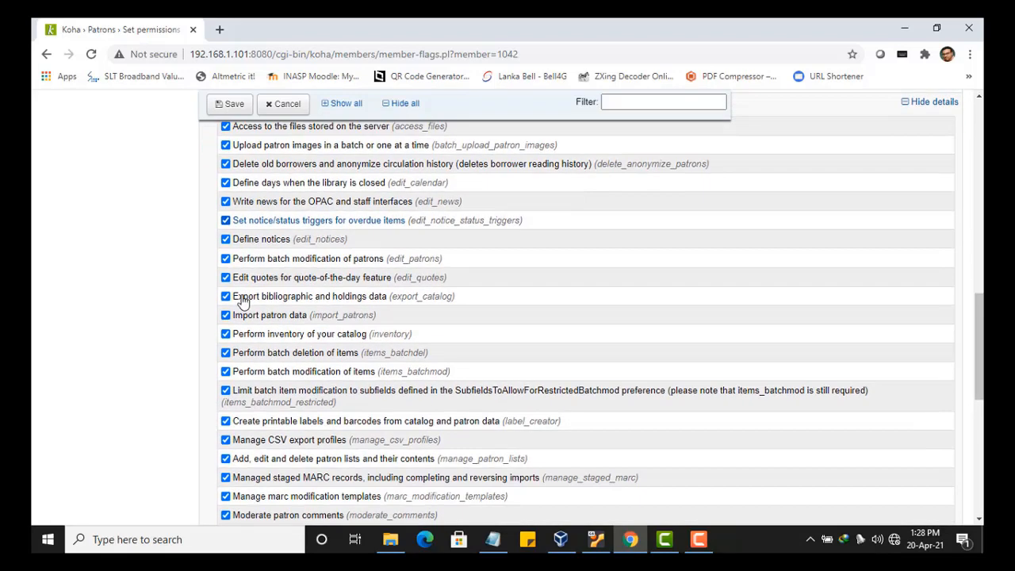
{"action": "scroll", "coordinate": [242, 302], "scroll_direction": "down", "scroll_amount": 4}
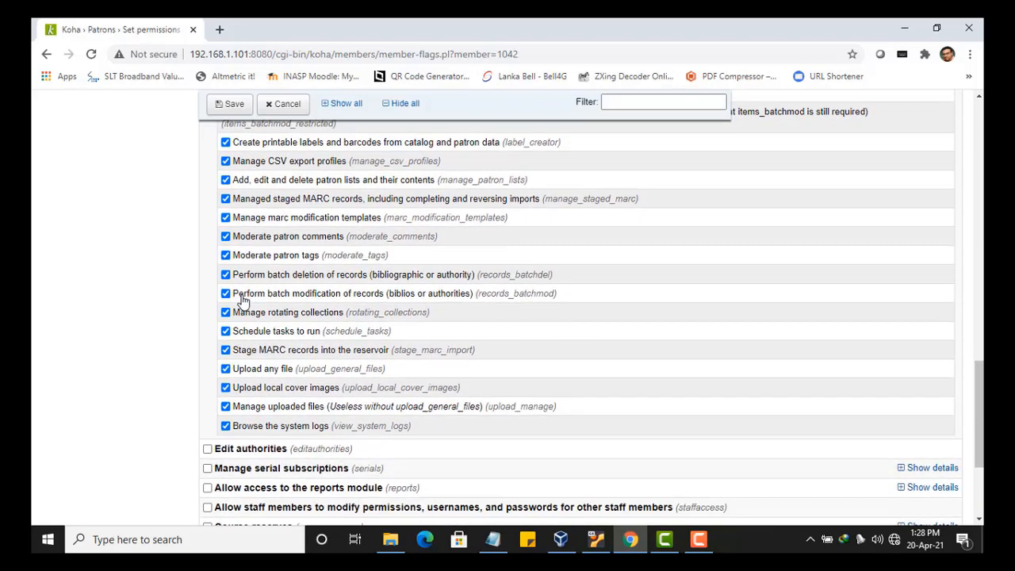
{"action": "scroll", "coordinate": [268, 451], "scroll_direction": "down", "scroll_amount": 2}
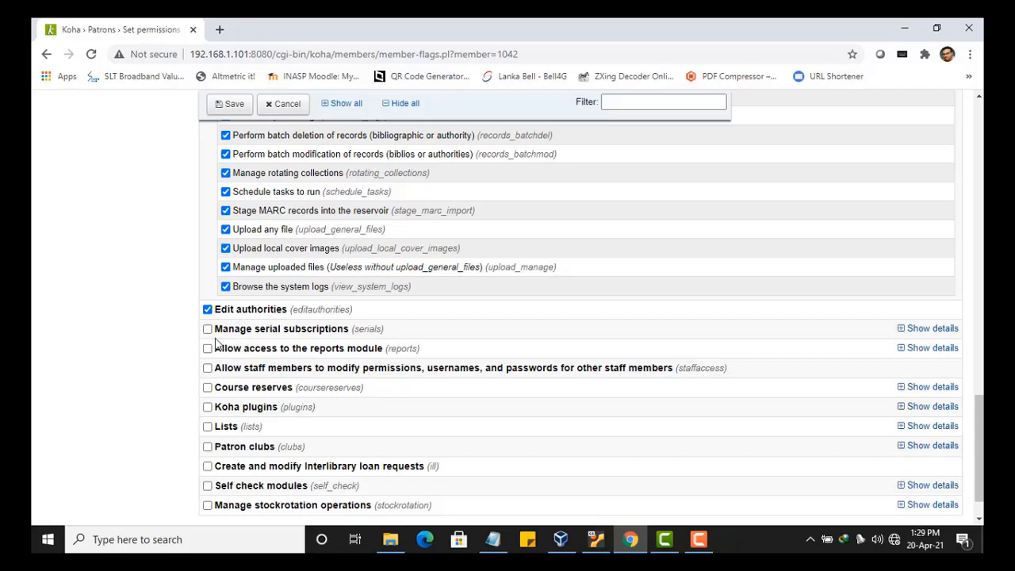
{"action": "scroll", "coordinate": [215, 343], "scroll_direction": "down", "scroll_amount": 1}
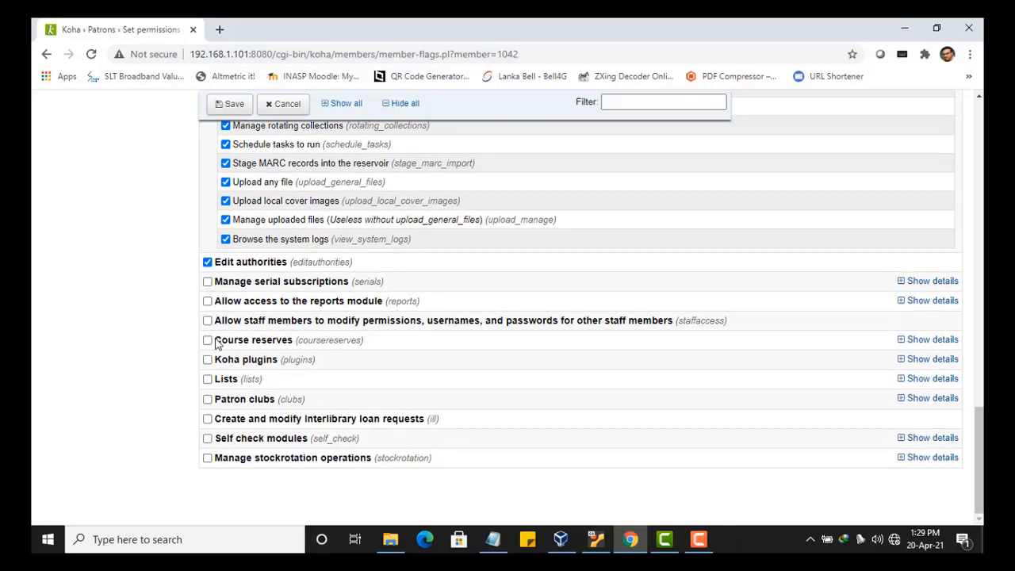
- Grant Manage serial subscriptions except 'Delete an existing subscription'
{"action": "left_click", "coordinate": [207, 282]}
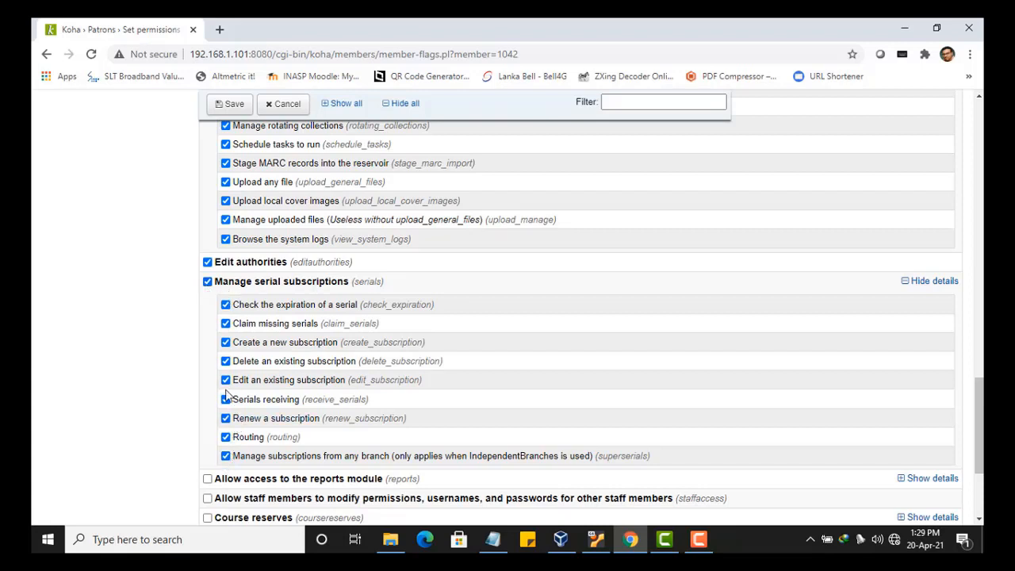
{"action": "left_click", "coordinate": [225, 362]}
{"action": "scroll", "coordinate": [198, 333], "scroll_direction": "down", "scroll_amount": 1}
{"action": "scroll", "coordinate": [198, 333], "scroll_direction": "down", "scroll_amount": 1}
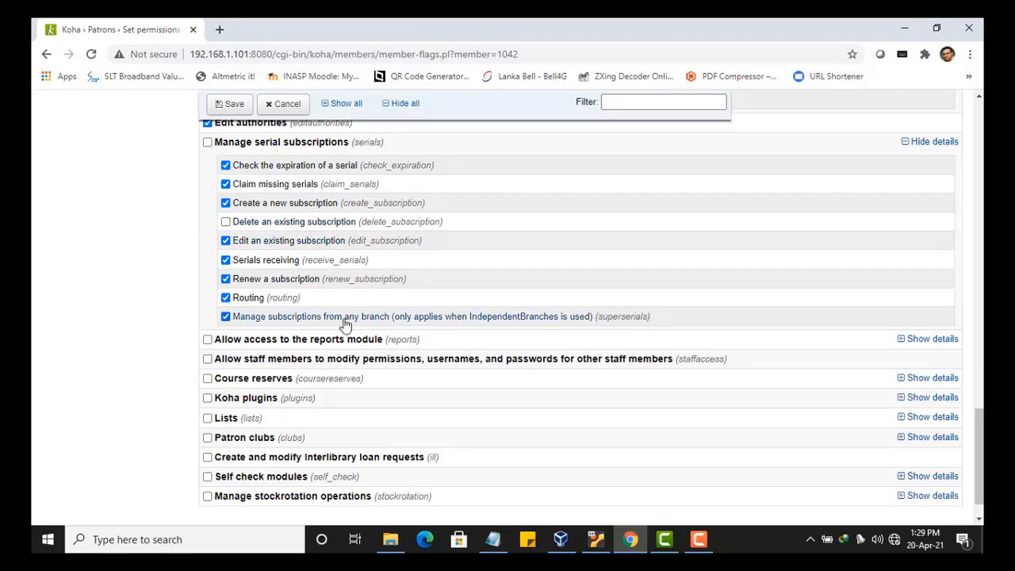
{"action": "scroll", "coordinate": [318, 319], "scroll_direction": "down", "scroll_amount": 1}
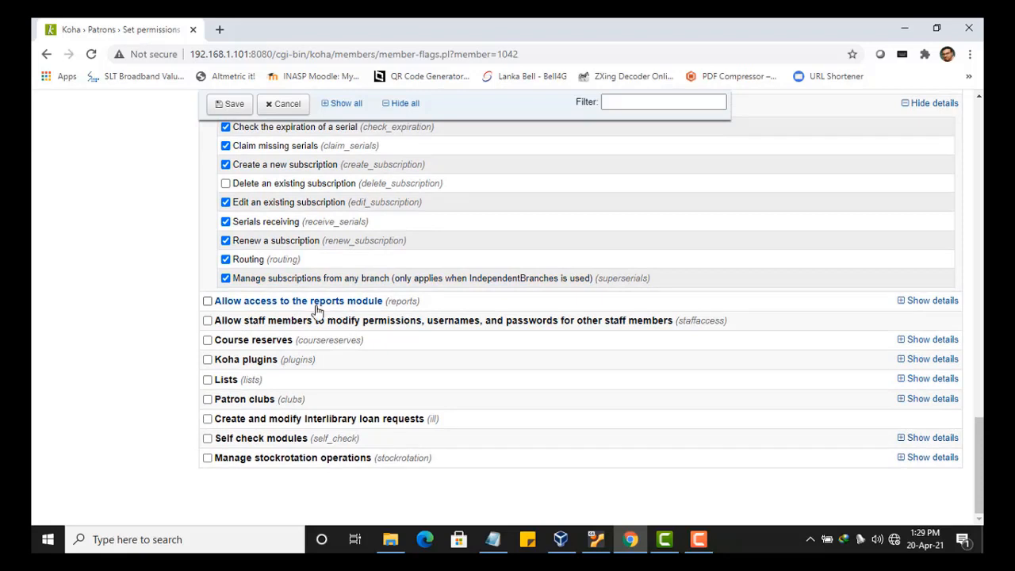
- Grant reports module access except Delete SQL reports
{"action": "left_click", "coordinate": [207, 301]}
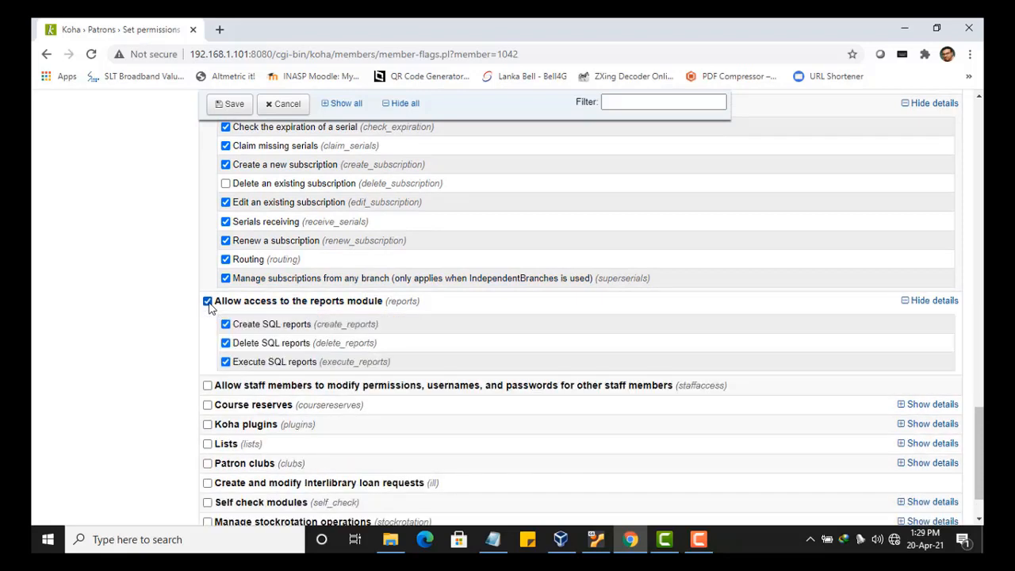
{"action": "left_click", "coordinate": [225, 345]}
{"action": "scroll", "coordinate": [207, 396], "scroll_direction": "down", "scroll_amount": 2}
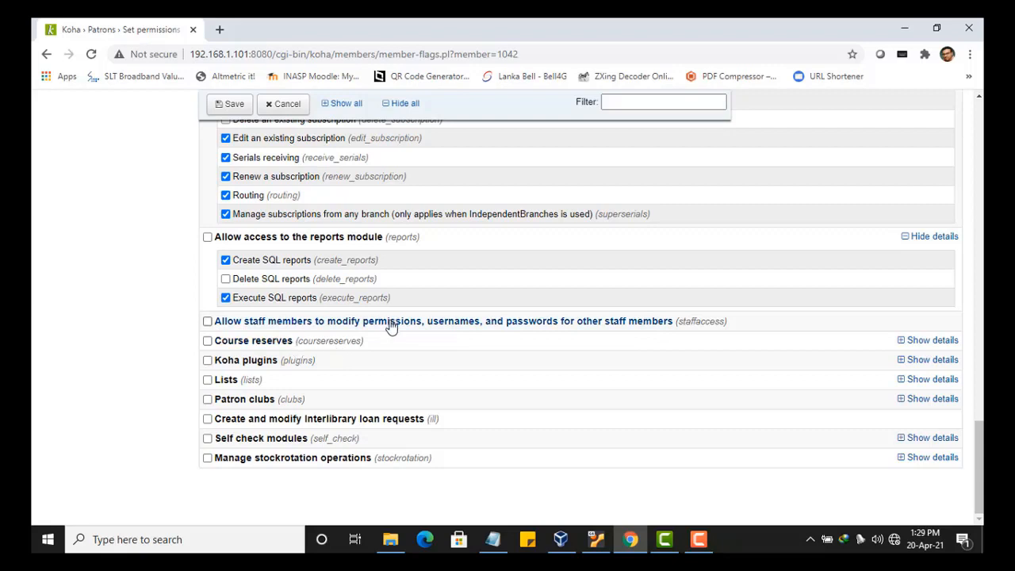
- Grant the staff member the Lists and Patron clubs permissions, then return to the top of the page
{"action": "left_click", "coordinate": [207, 380]}
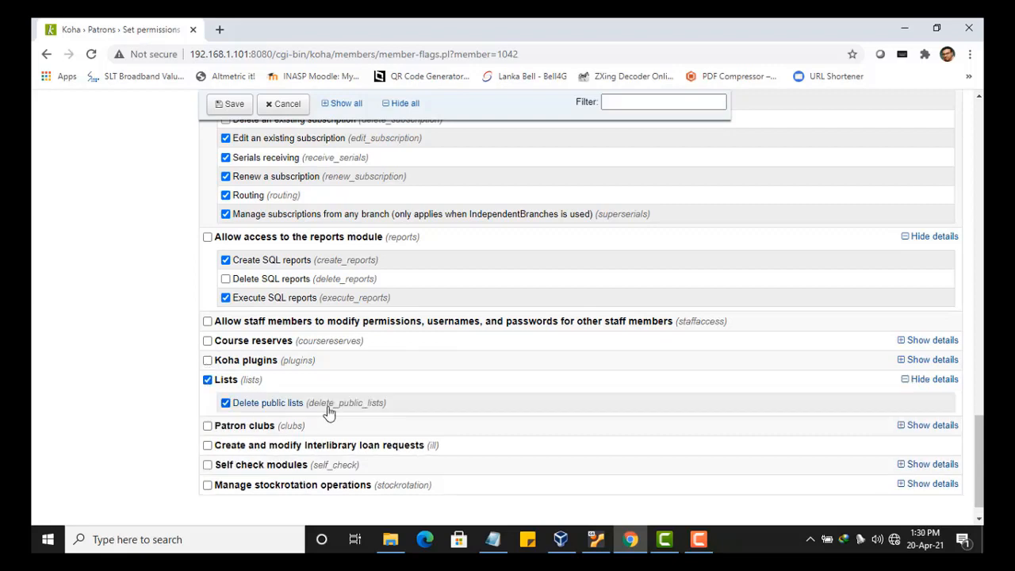
{"action": "left_click", "coordinate": [207, 426]}
{"action": "scroll", "coordinate": [480, 390], "scroll_direction": "down", "scroll_amount": 1}
{"action": "scroll", "coordinate": [480, 390], "scroll_direction": "down", "scroll_amount": 2}
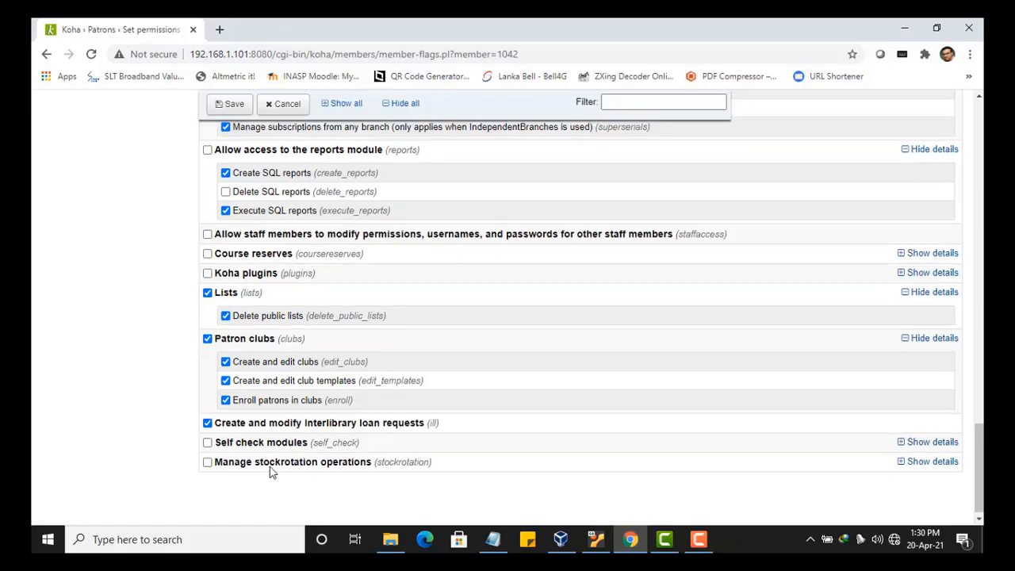
{"action": "scroll", "coordinate": [270, 472], "scroll_direction": "up", "scroll_amount": 8}
{"action": "scroll", "coordinate": [270, 472], "scroll_direction": "up", "scroll_amount": 10}
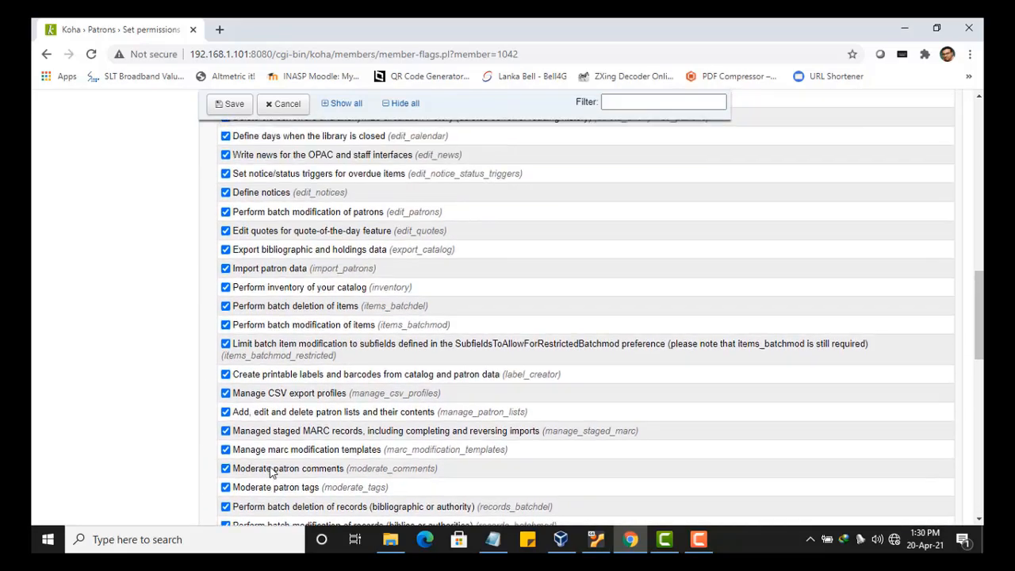
{"action": "scroll", "coordinate": [270, 472], "scroll_direction": "up", "scroll_amount": 10}
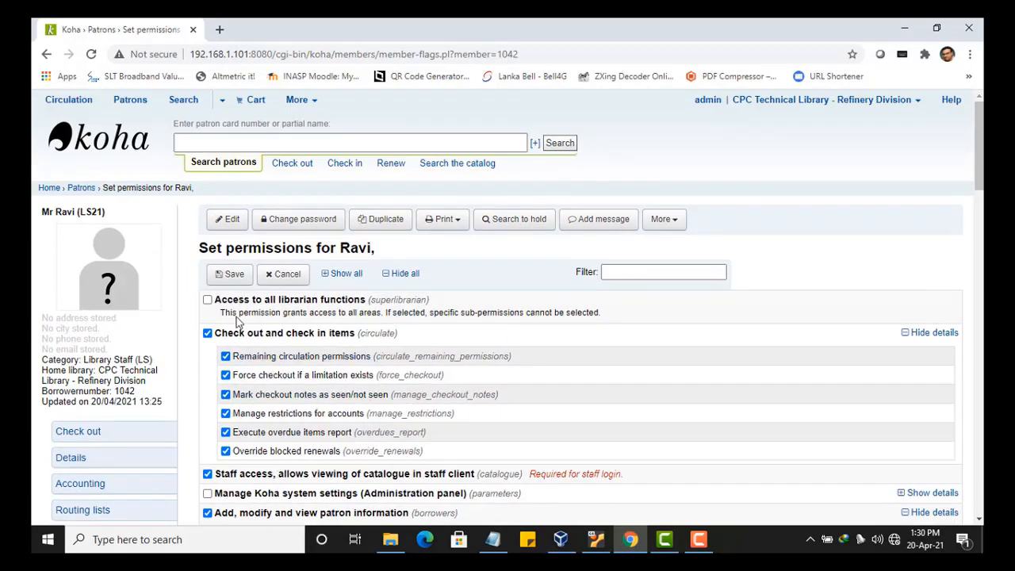
- Save the permissions, log out of the admin session, and log in with the new staff account's credentials
{"action": "left_click", "coordinate": [232, 276]}
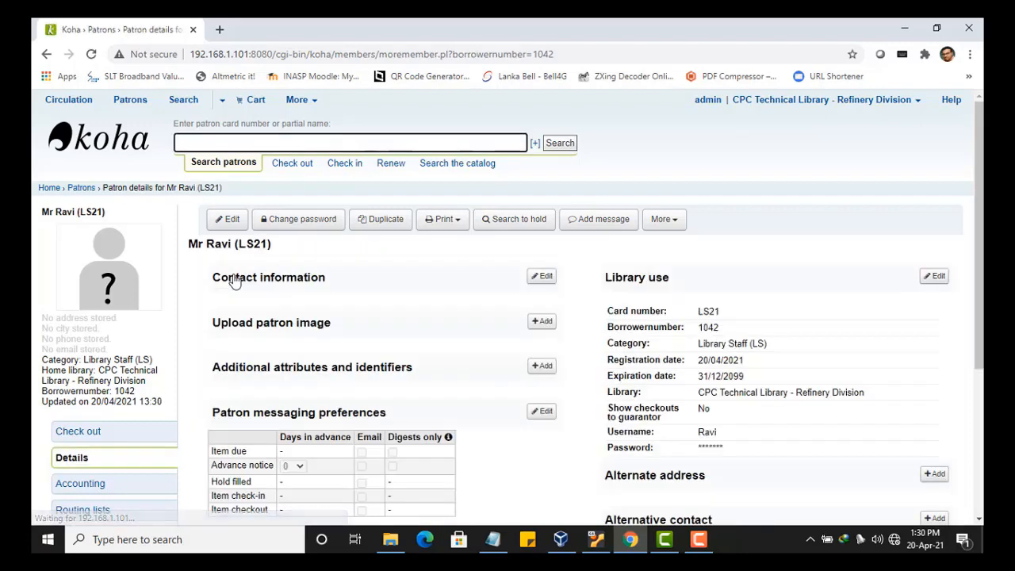
{"action": "left_click", "coordinate": [817, 101]}
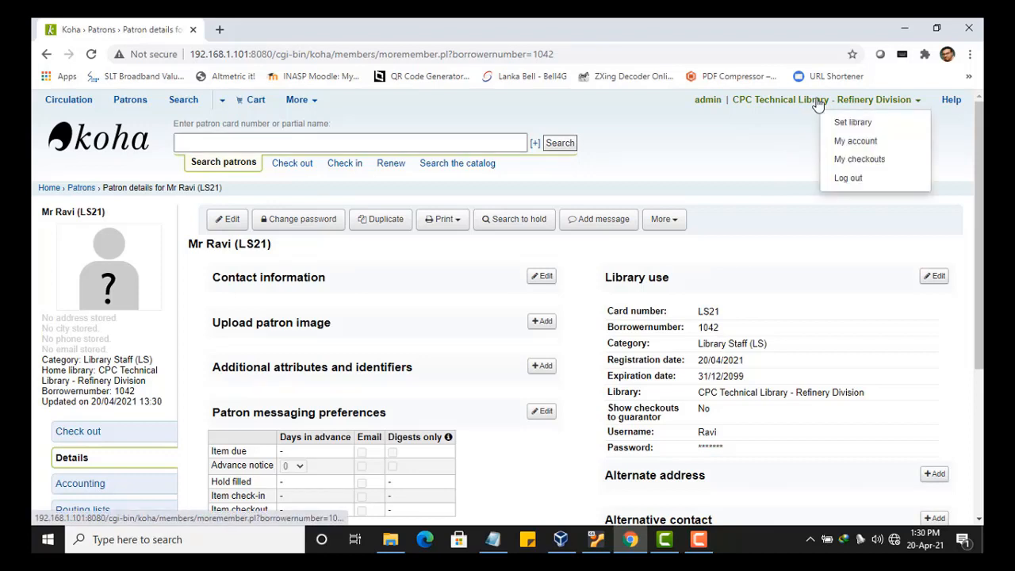
{"action": "left_click", "coordinate": [847, 178]}
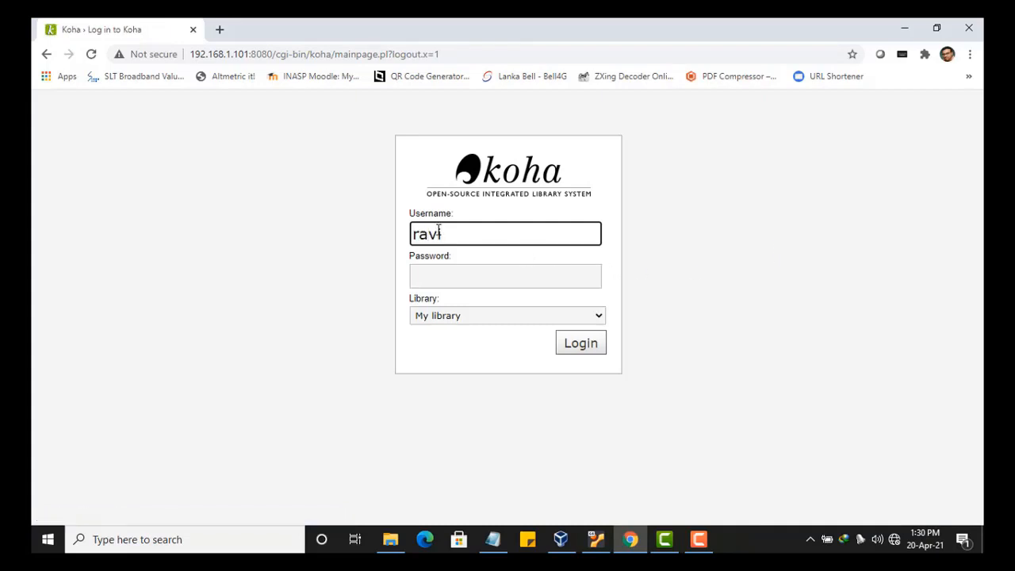
{"action": "left_click", "coordinate": [458, 275]}
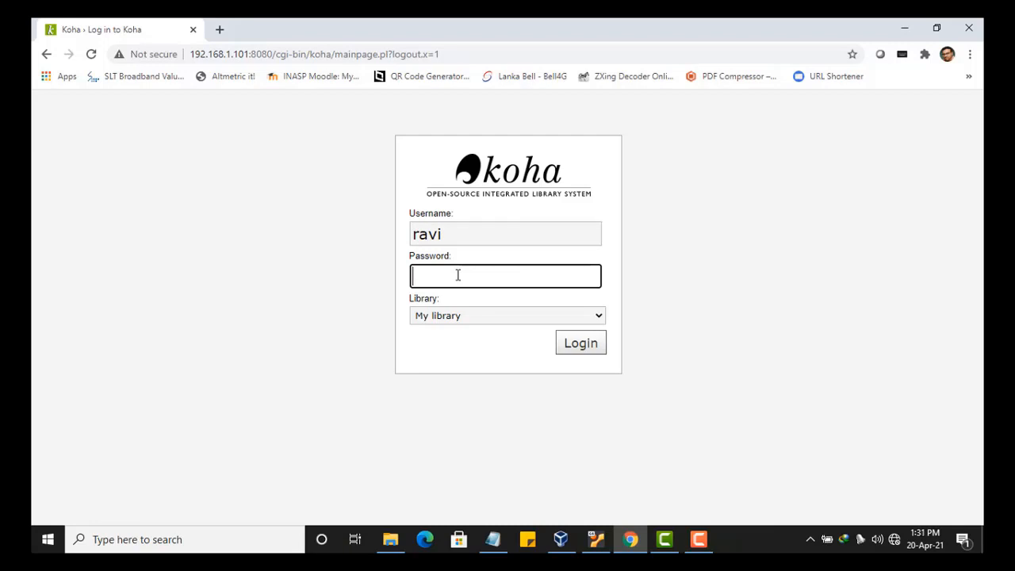
{"action": "left_click", "coordinate": [555, 341]}
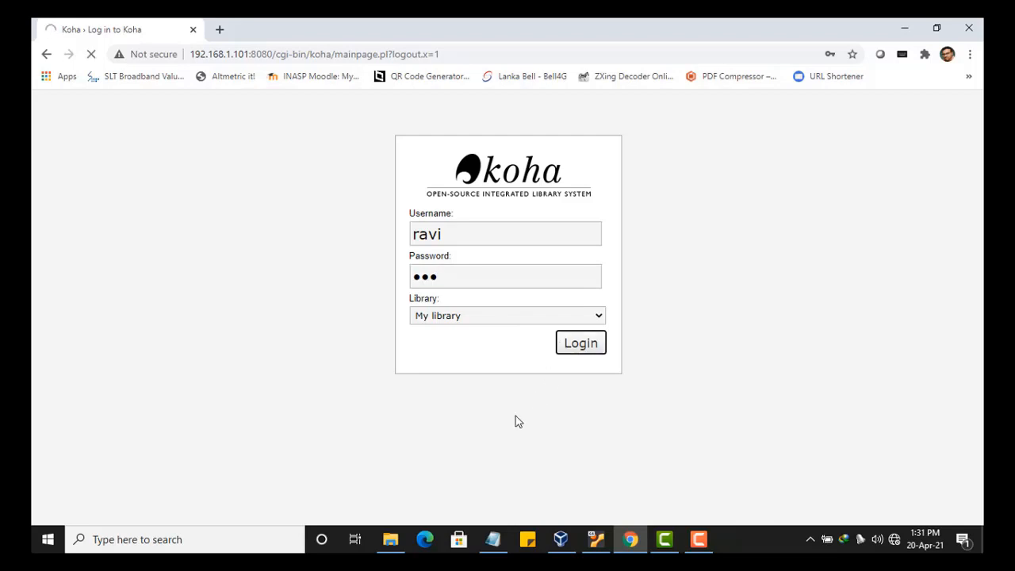